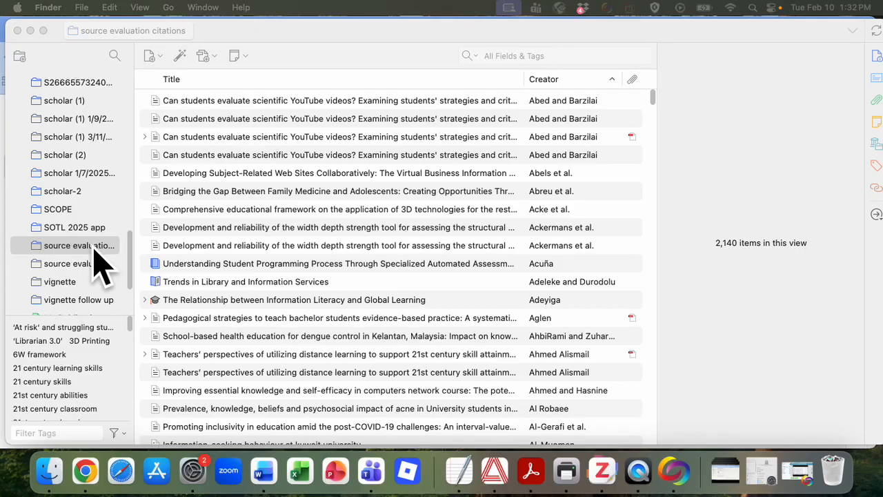
- Look through the items of the source evaluation citations collection for repeated entries
scroll(328, 130, down, 2)
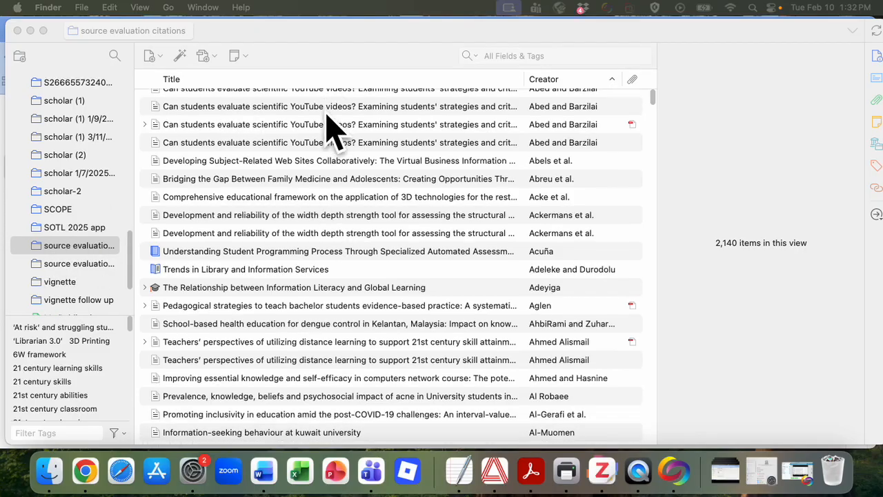
scroll(272, 238, down, 2)
scroll(273, 239, down, 5)
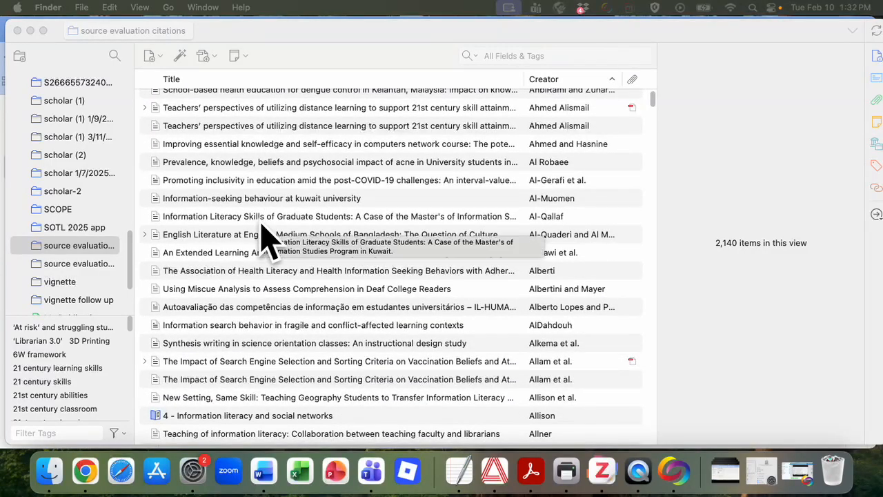
scroll(316, 198, up, 6)
scroll(316, 198, down, 10)
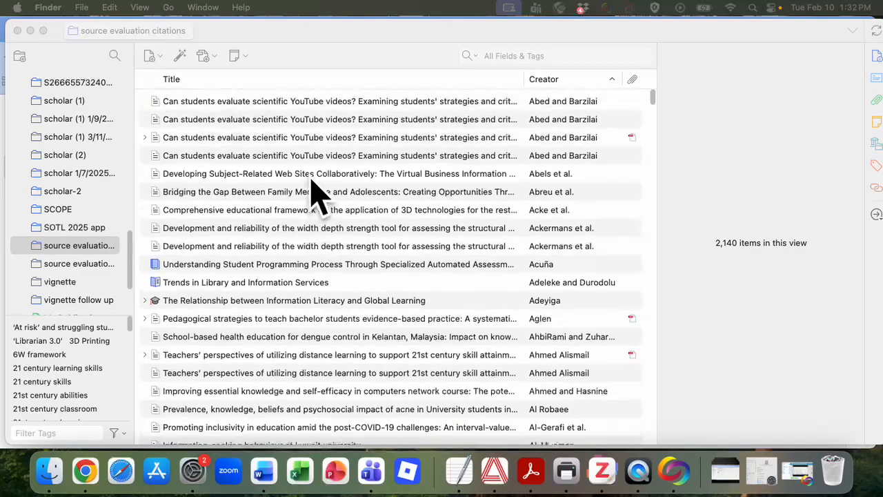
scroll(315, 198, down, 20)
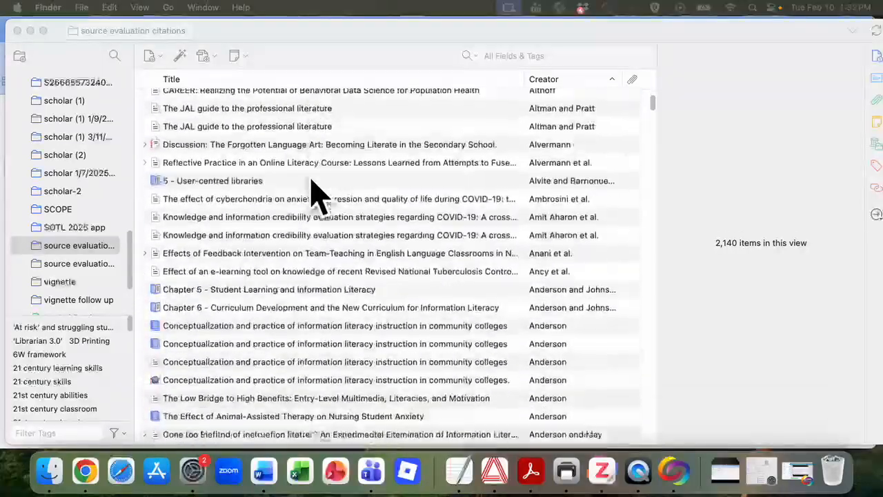
scroll(312, 183, down, 15)
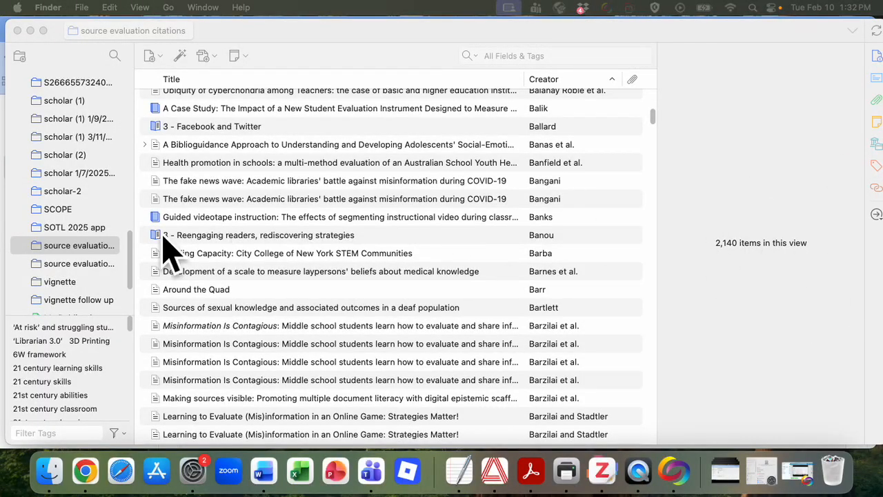
- Open the library's Duplicate Items list and look through the entries it groups for merging
scroll(59, 266, down, 5)
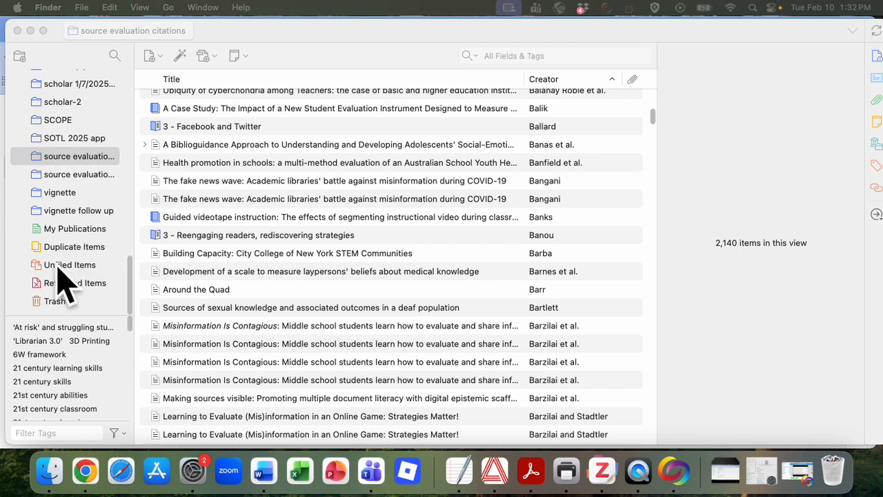
click(72, 248)
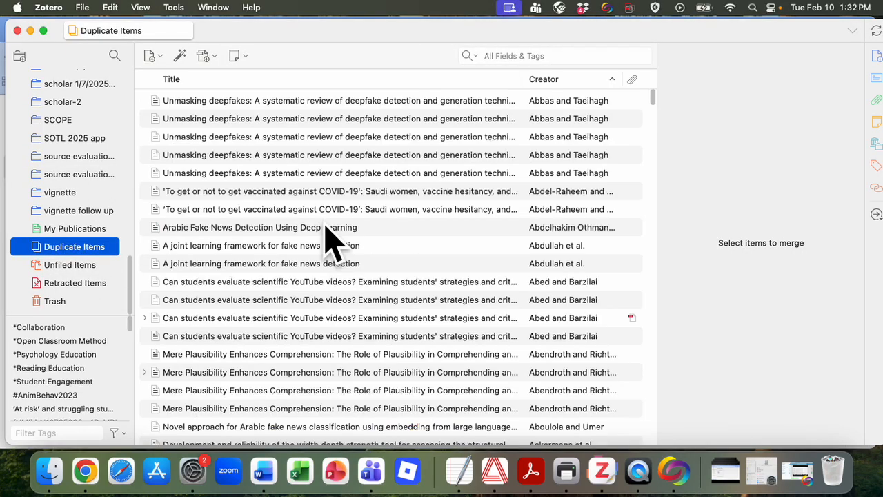
scroll(331, 242, down, 10)
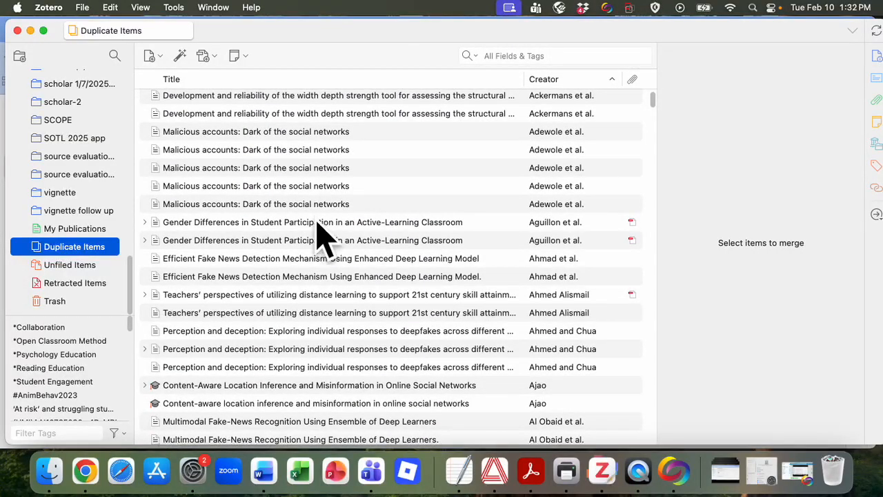
- Browse the library's collections and reopen the source evaluation citations collection
scroll(79, 176, up, 5)
scroll(78, 165, up, 10)
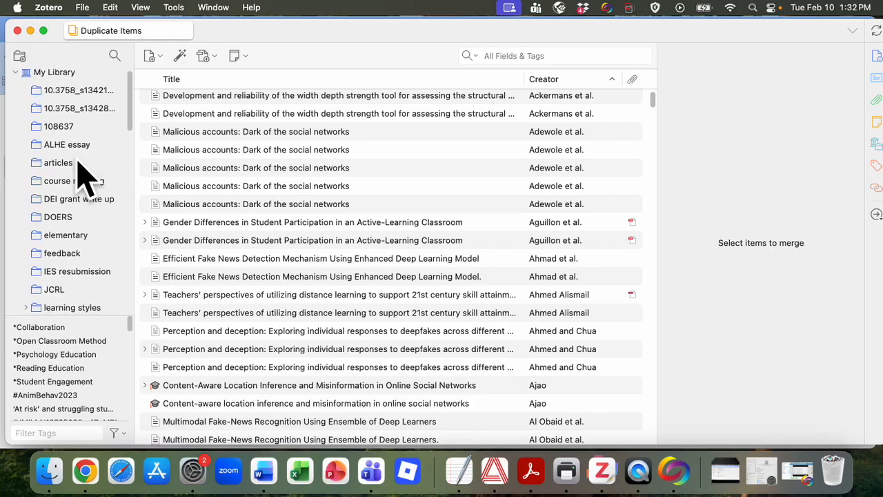
scroll(78, 152, down, 3)
scroll(69, 272, down, 10)
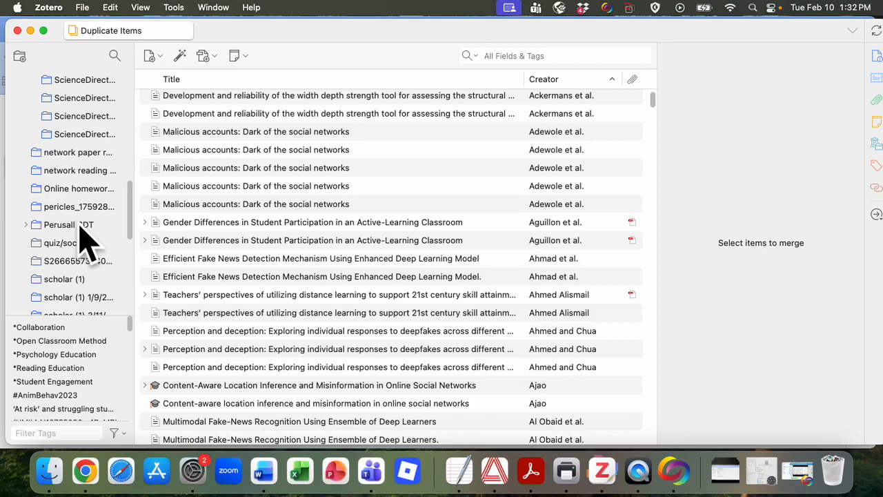
scroll(80, 280, down, 5)
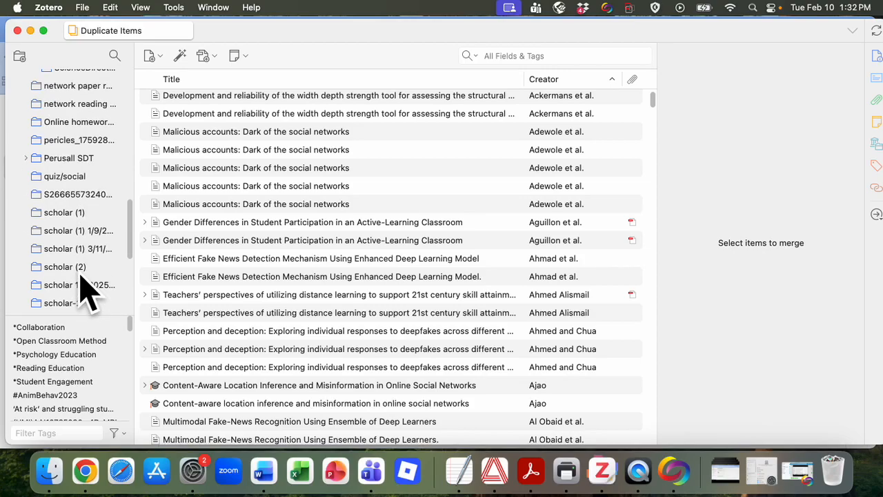
scroll(81, 279, down, 5)
click(85, 256)
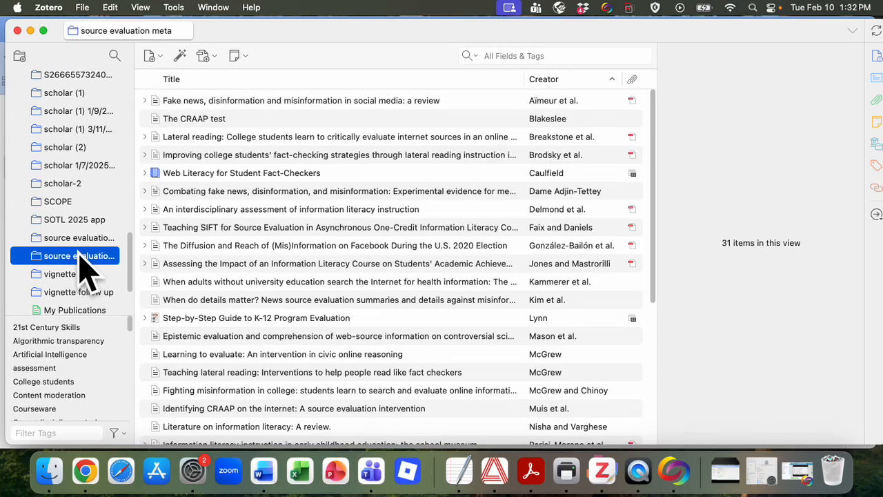
click(80, 244)
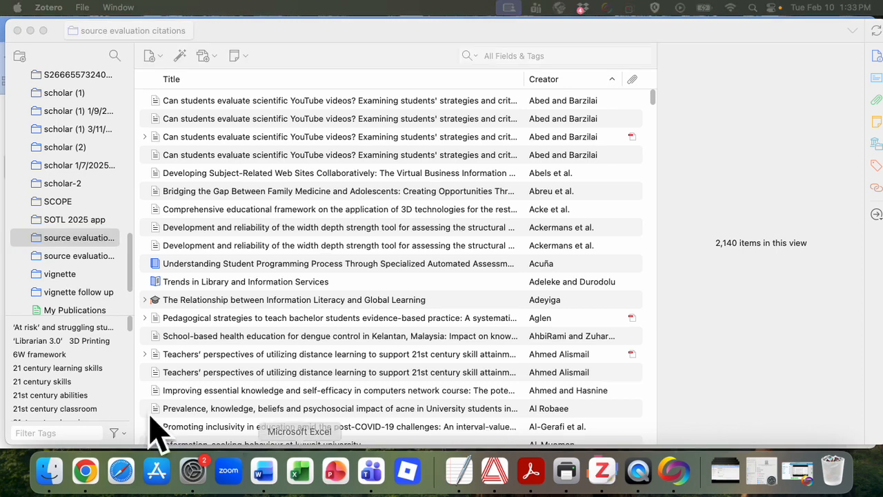
- Export the source evaluation citations collection in CSV format to Downloads, keeping the file name source evaluation citations
right_click(78, 250)
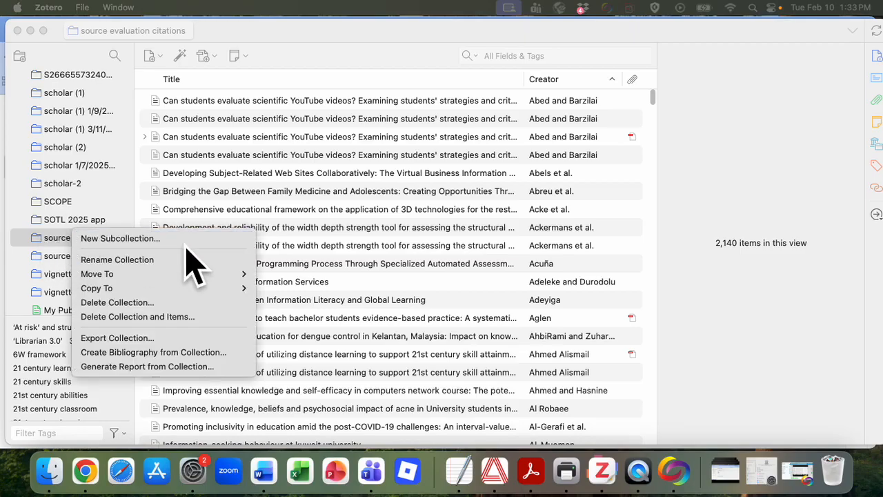
click(117, 337)
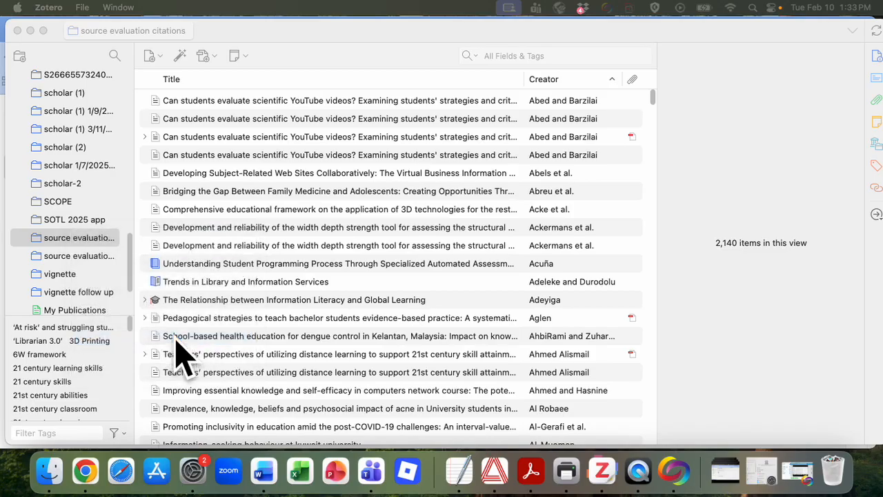
click(455, 176)
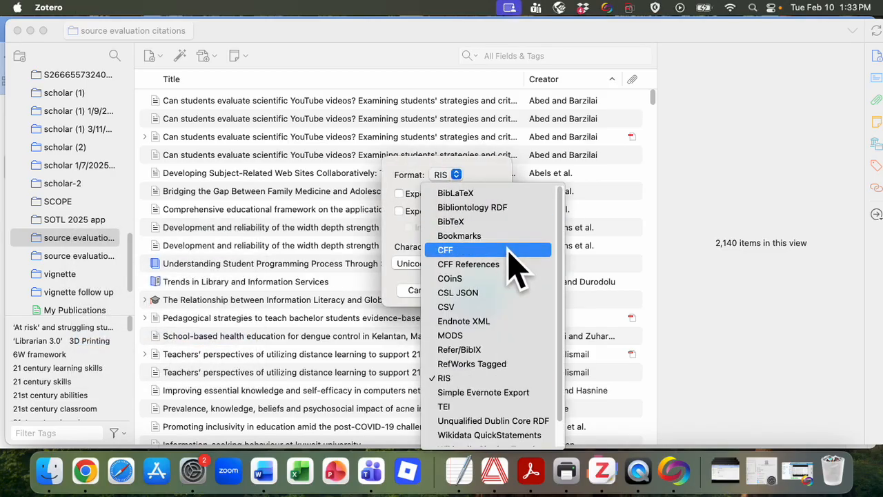
scroll(511, 267, down, 1)
scroll(508, 270, up, 1)
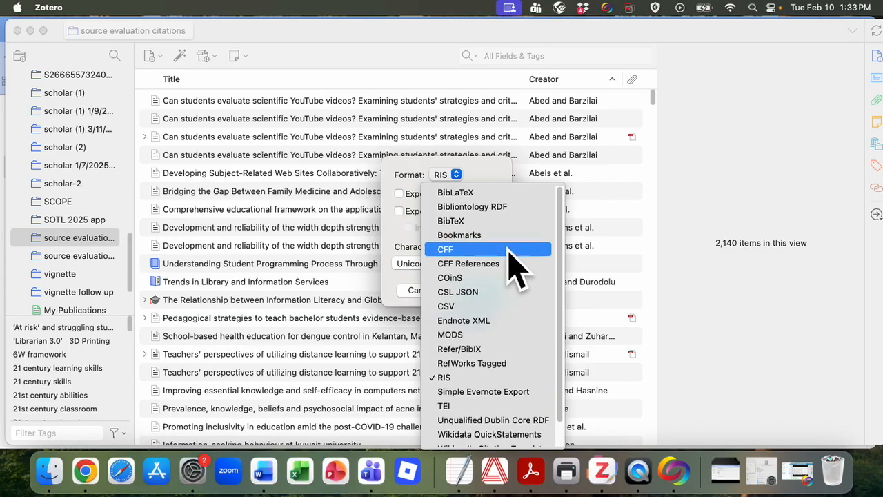
scroll(521, 324, down, 2)
scroll(522, 334, up, 1)
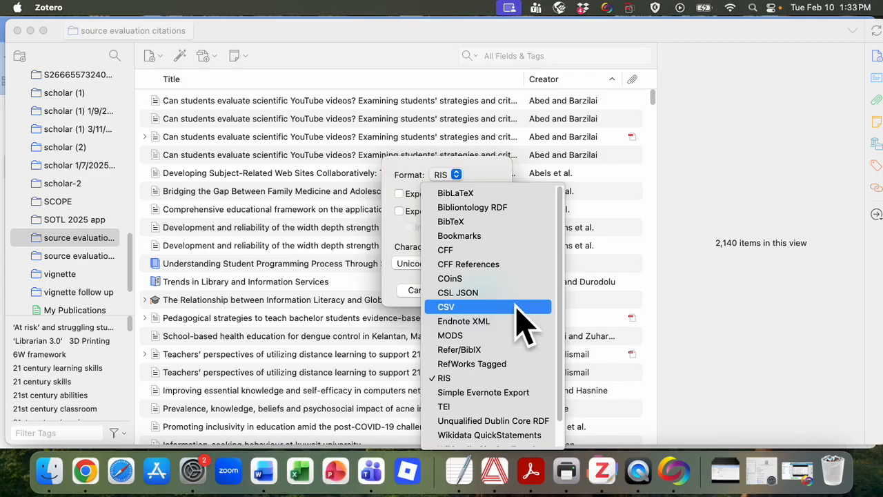
click(516, 308)
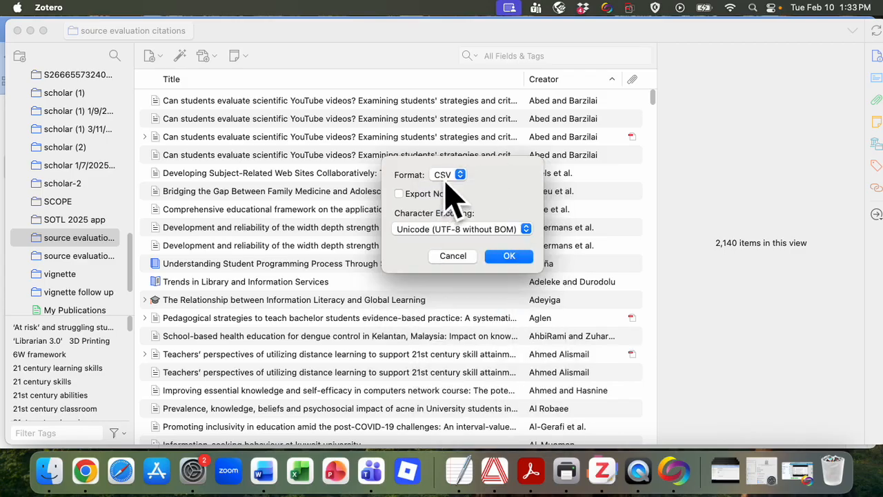
click(509, 256)
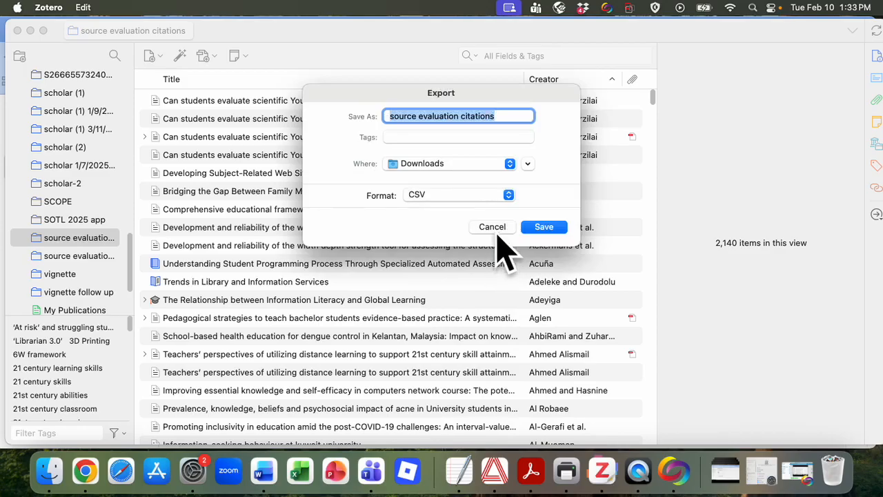
click(542, 228)
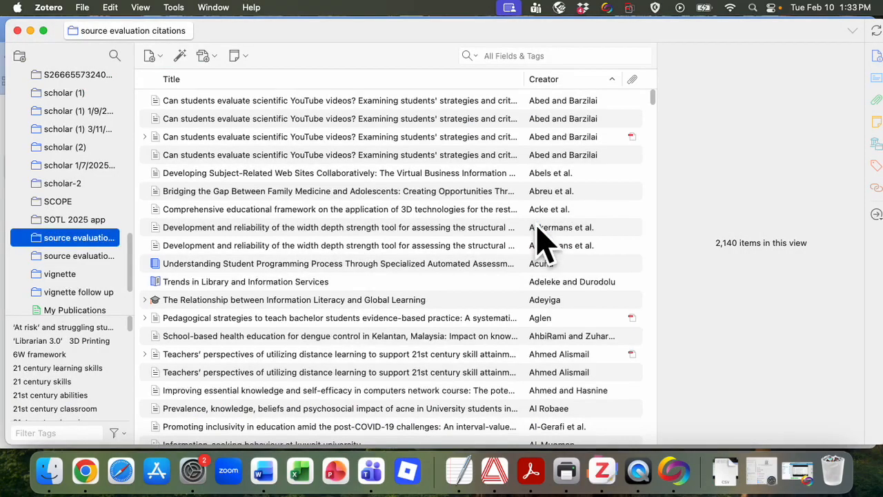
- Open source evaluation citations.csv from the Downloads folder in Microsoft Excel and accept the default data conversions
click(39, 473)
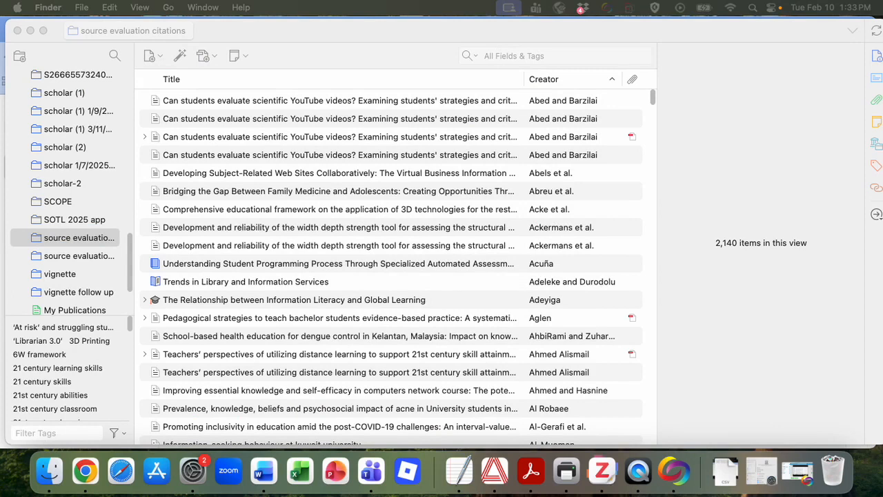
drag(1, 1, 346, 124)
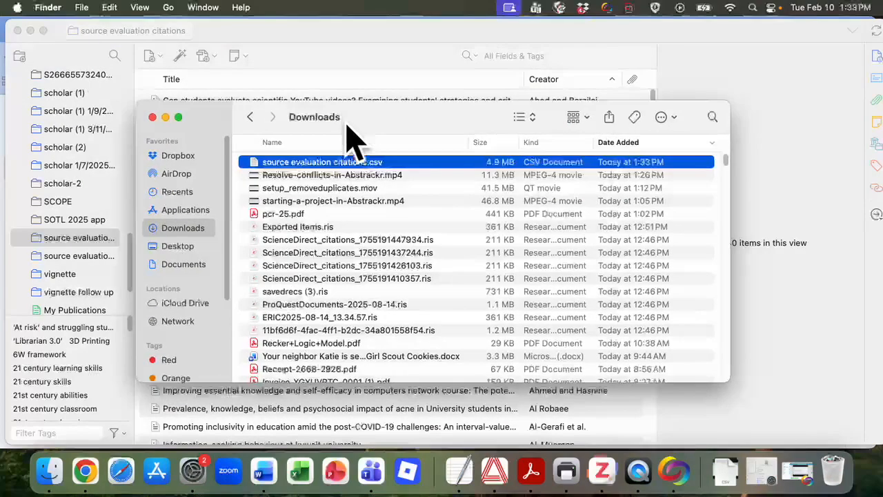
right_click(347, 173)
mouse_move(376, 181)
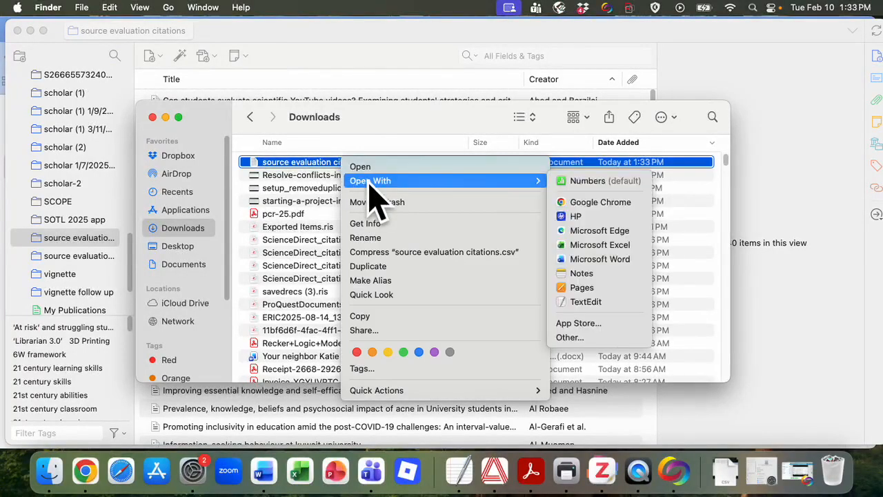
click(616, 245)
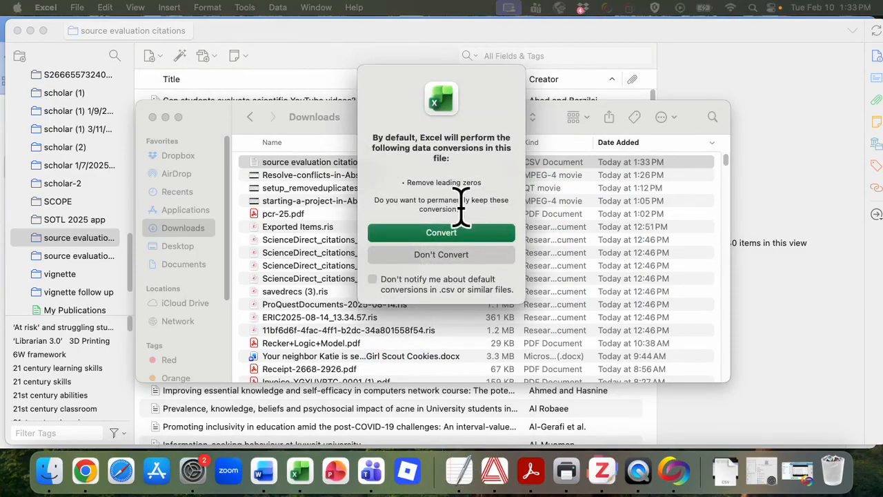
click(455, 235)
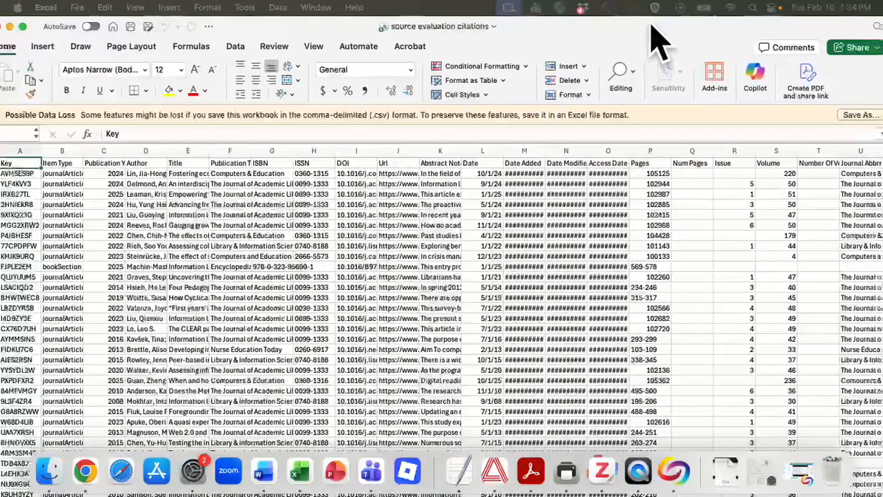
- Look through the exported citation rows in the spreadsheet and bring its window fully into view
scroll(593, 324, down, 10)
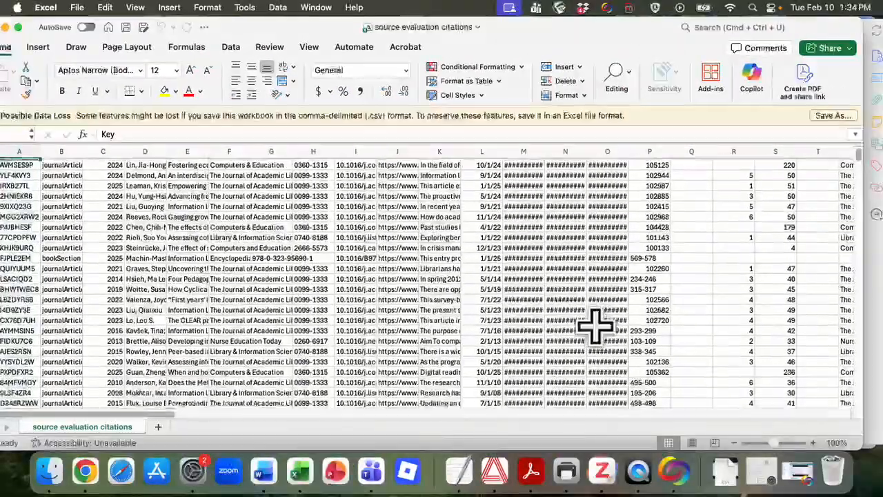
scroll(594, 325, down, 15)
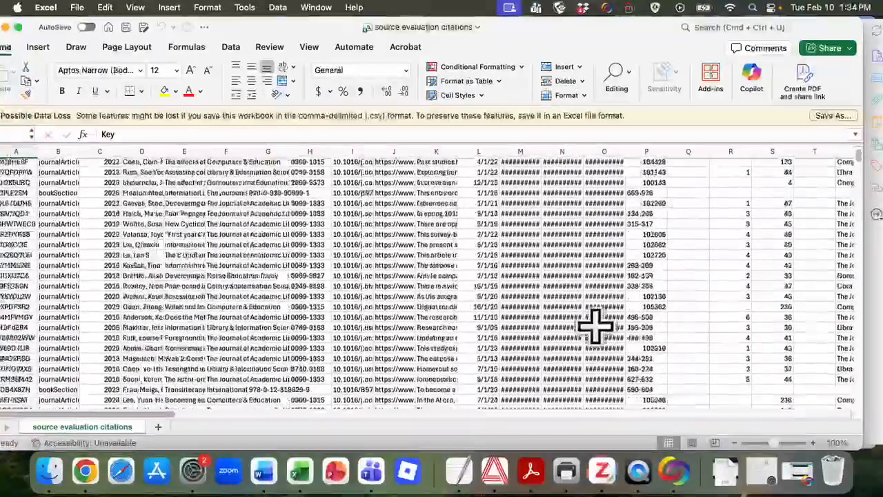
scroll(596, 327, up, 5)
drag(539, 29, 558, 28)
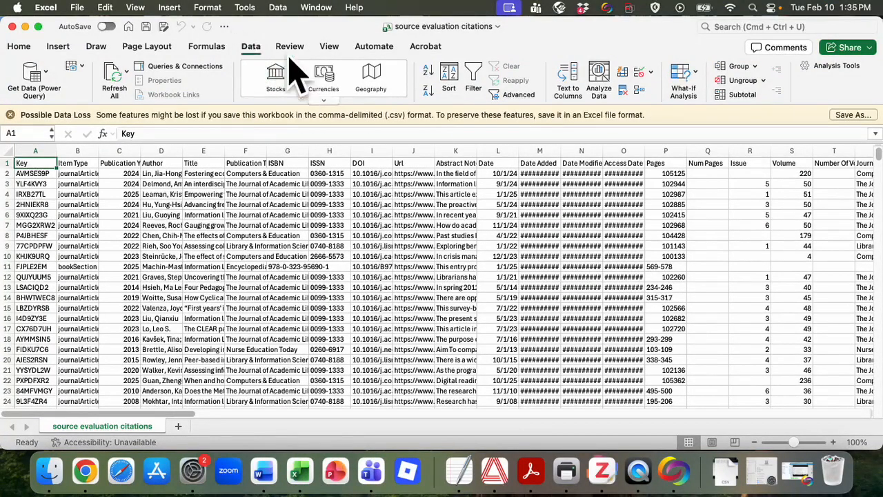
- Start Remove Duplicates on the citation list with headers and clear every column from the comparison
click(627, 96)
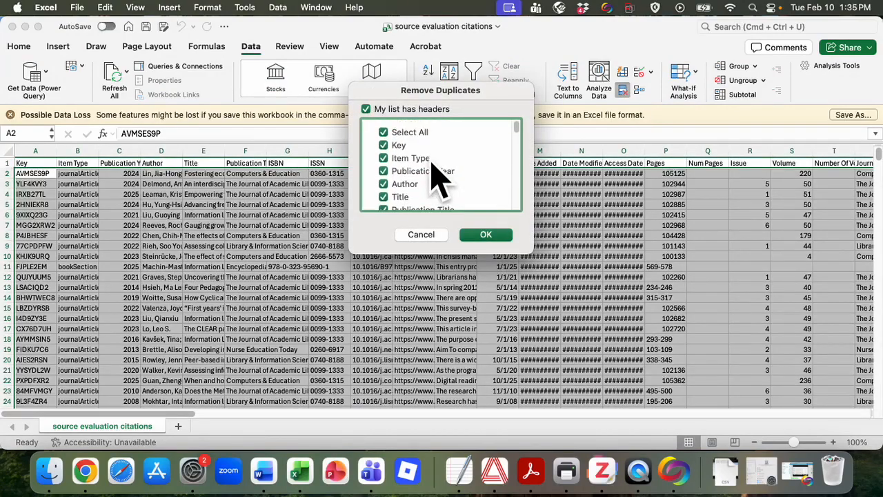
scroll(404, 166, down, 5)
scroll(413, 185, down, 10)
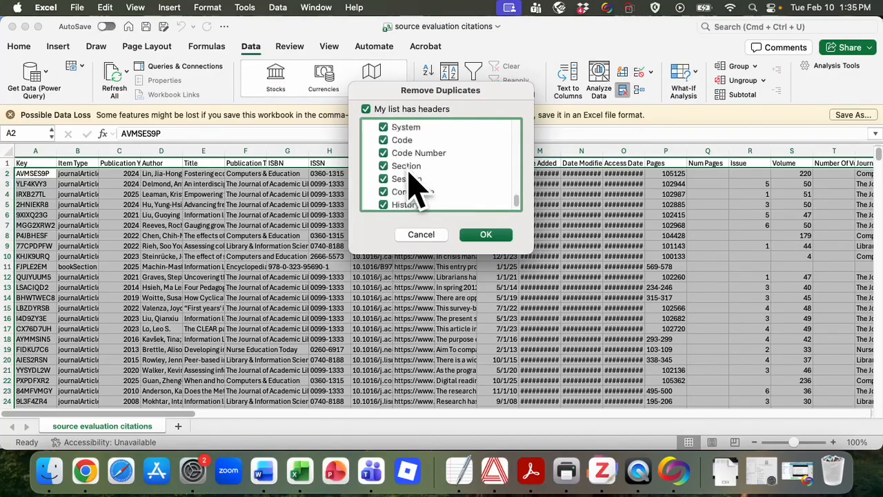
scroll(413, 187, up, 20)
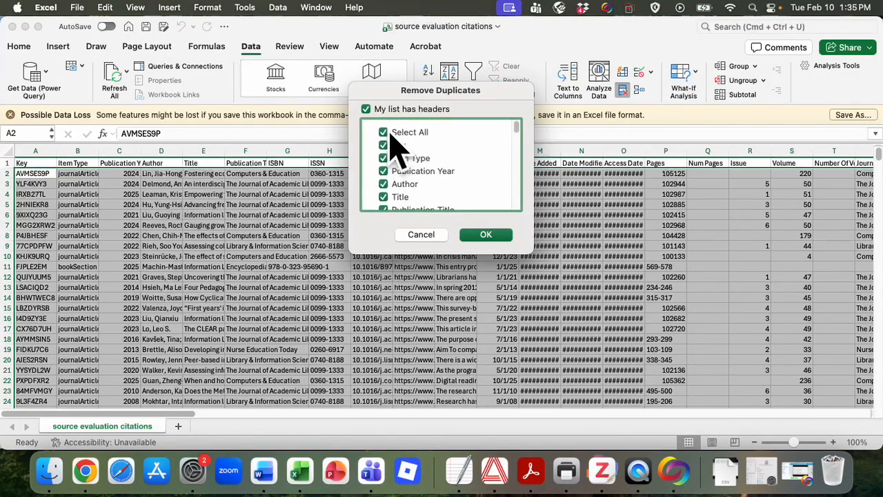
click(383, 132)
scroll(452, 178, down, 2)
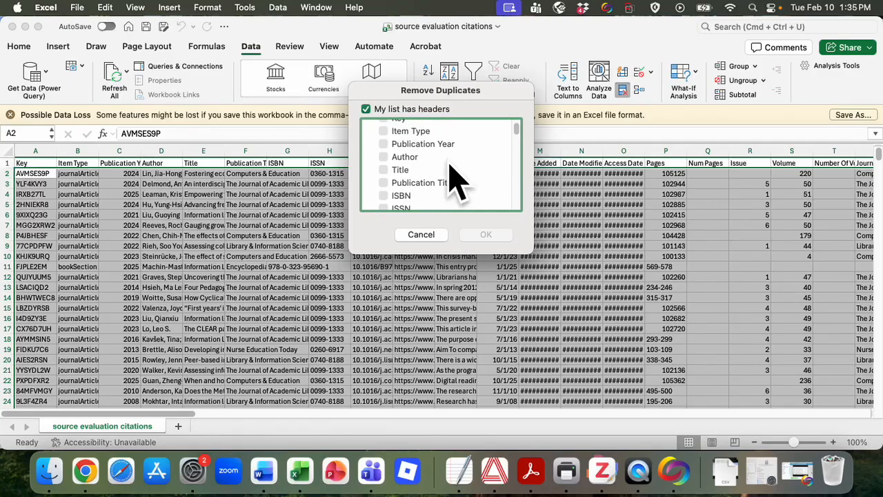
scroll(450, 176, up, 1)
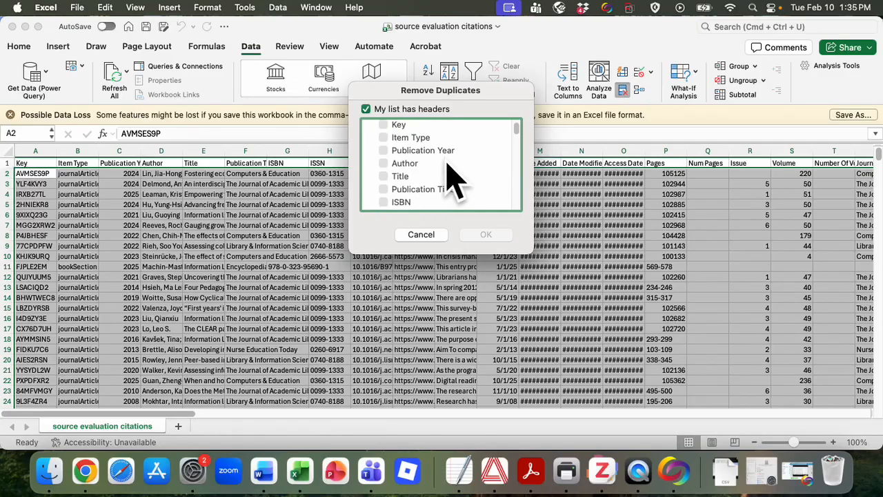
click(383, 177)
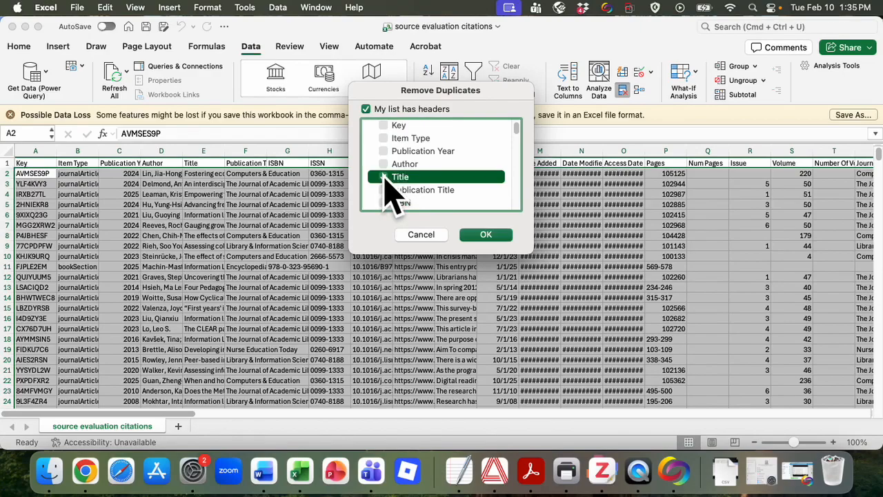
click(383, 190)
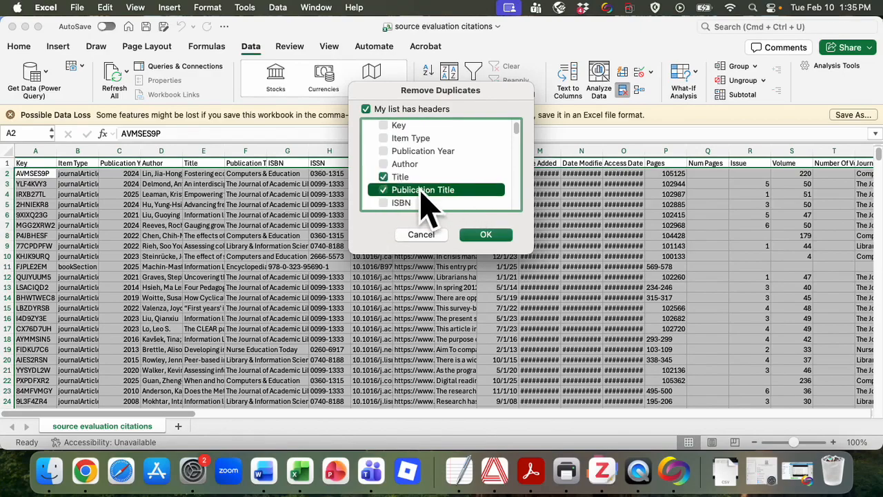
scroll(422, 203, down, 4)
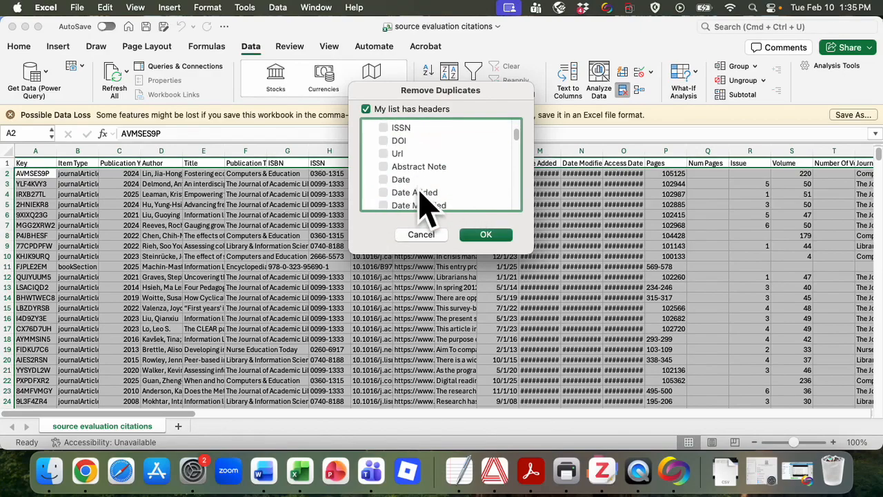
scroll(423, 205, up, 3)
click(383, 137)
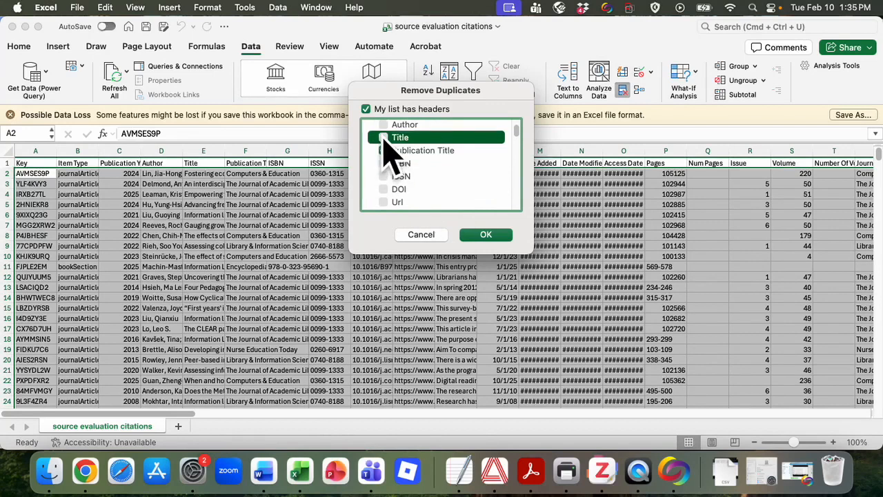
click(383, 150)
- Remove the duplicate citation rows by comparing only the DOI column, and dismiss the result notice
scroll(435, 200, down, 2)
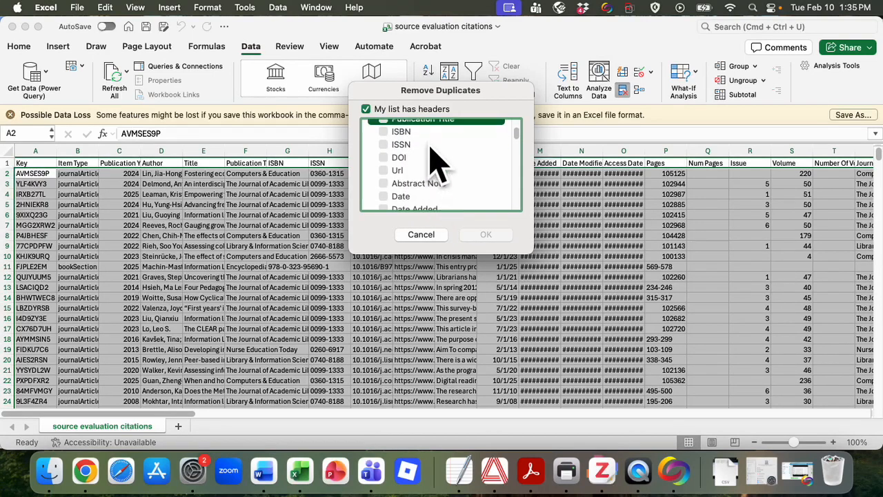
click(384, 158)
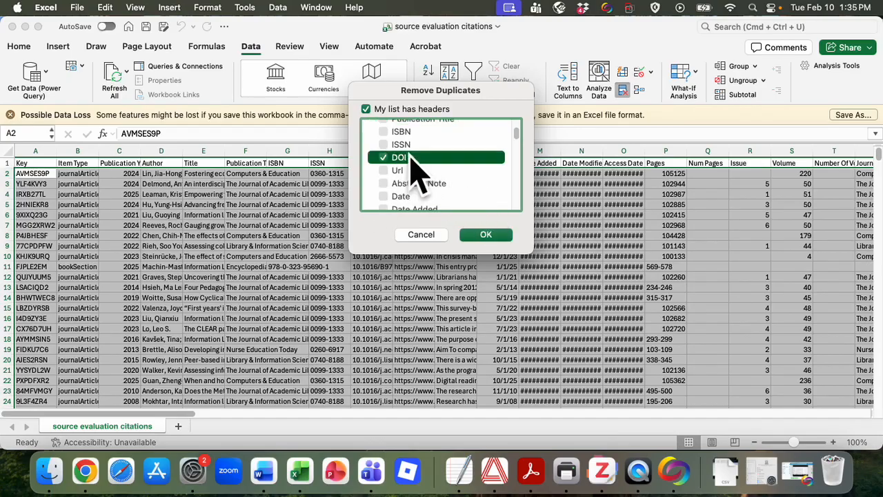
click(494, 235)
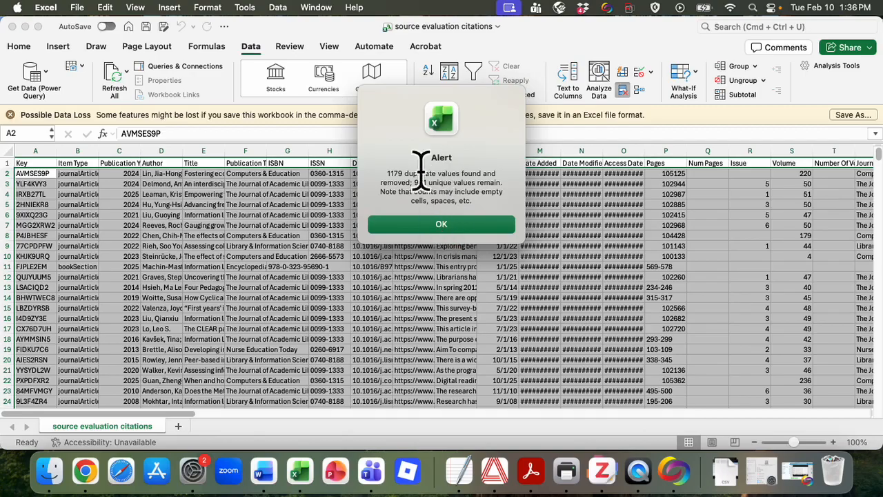
click(432, 225)
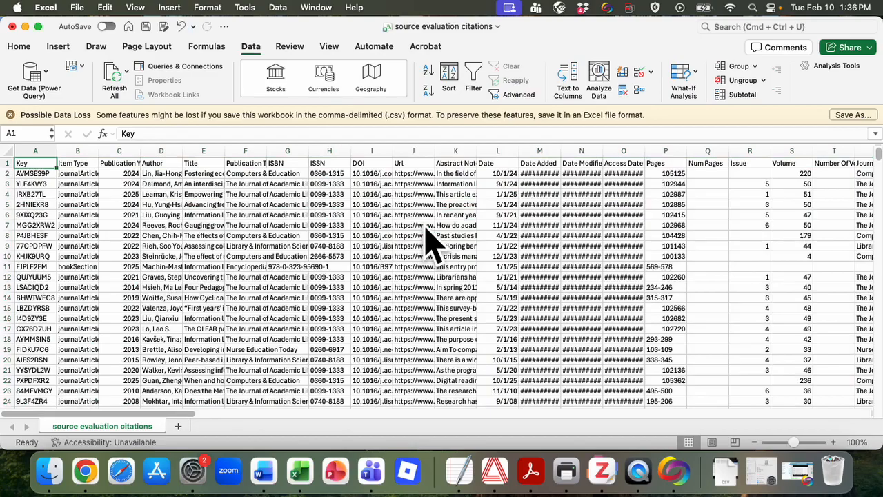
scroll(449, 217, down, 2)
scroll(450, 217, up, 2)
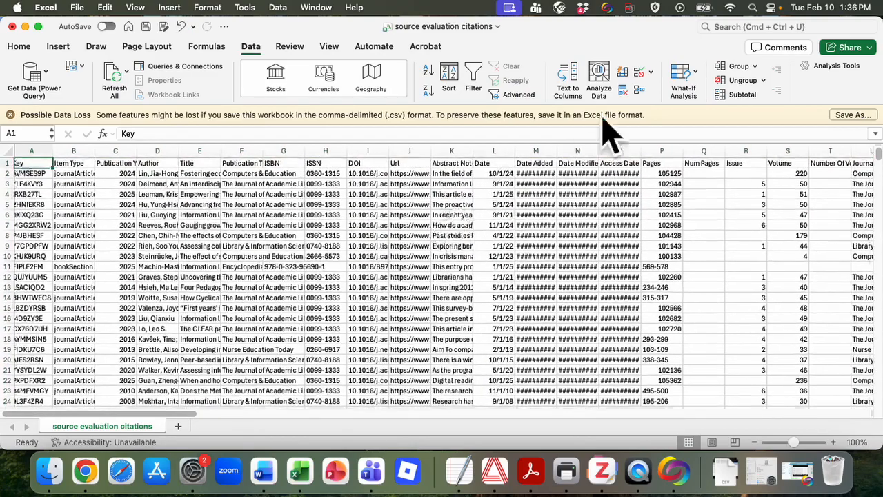
- Try removing further duplicate citations by comparing only the Title column
click(623, 91)
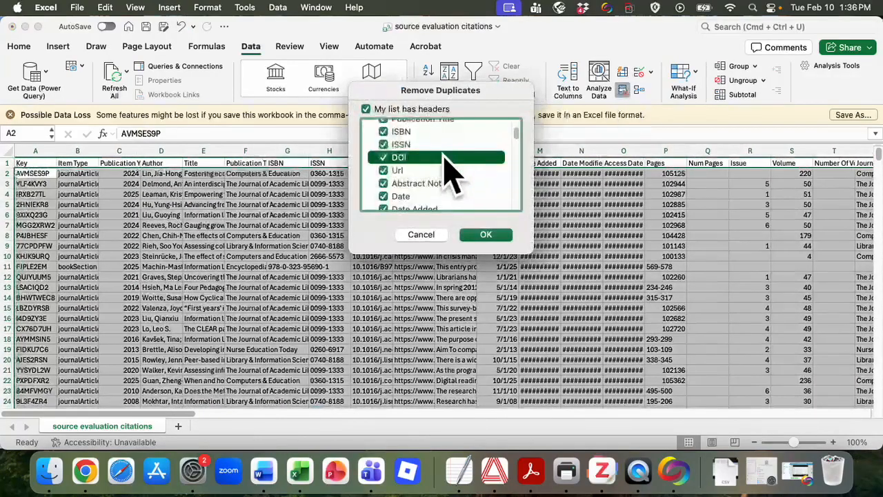
scroll(447, 173, up, 5)
click(383, 132)
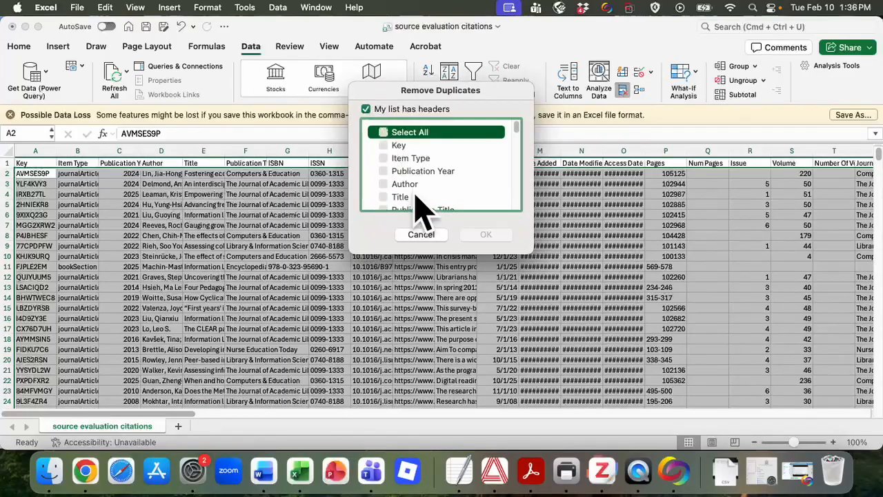
scroll(421, 209, down, 1)
click(384, 192)
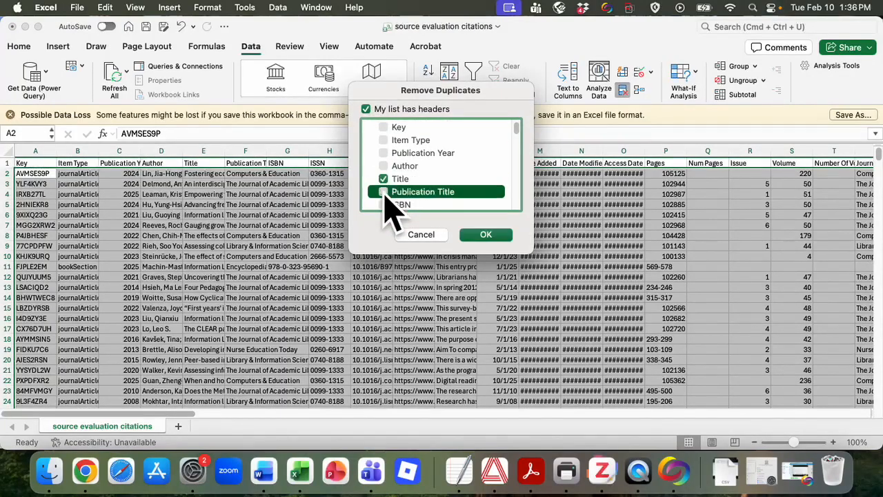
click(483, 235)
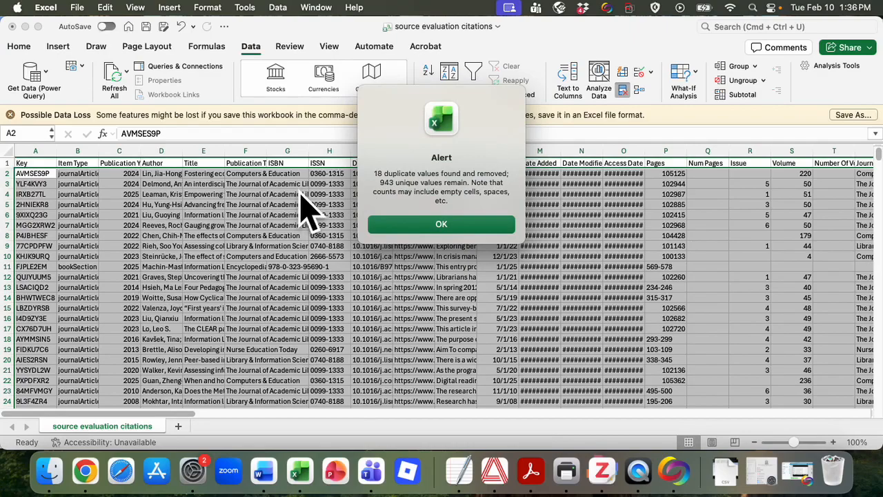
click(445, 226)
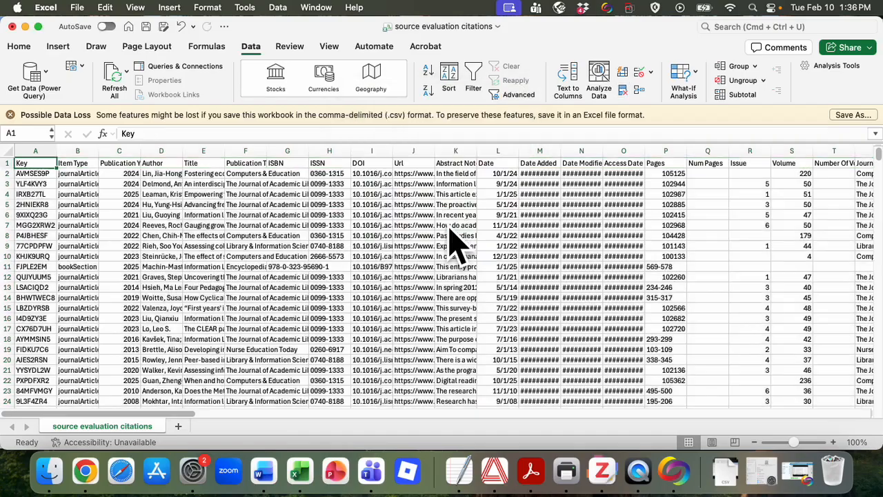
- Check the citation rows and undo the duplicate removal based on titles
click(447, 226)
scroll(447, 226, down, 10)
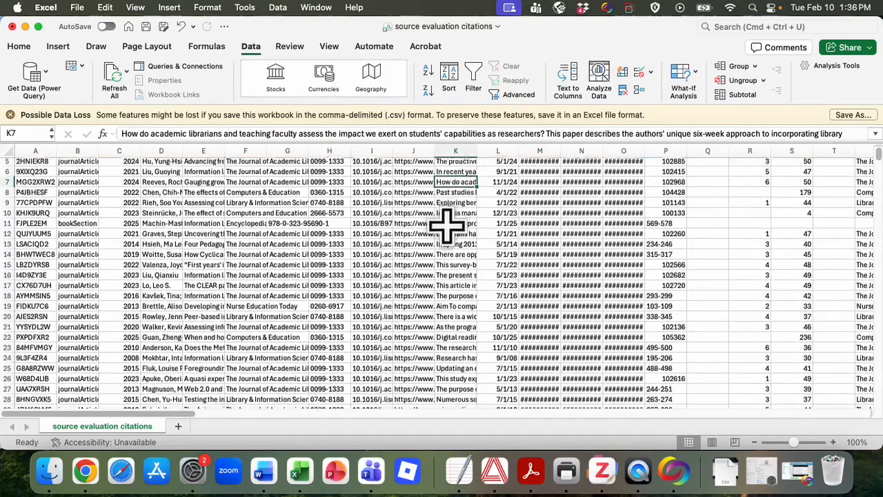
scroll(448, 226, up, 10)
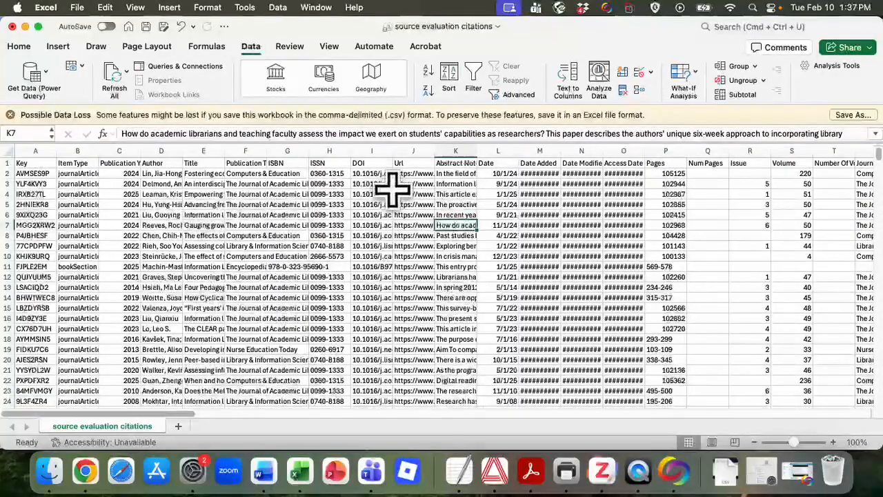
click(181, 28)
click(272, 297)
scroll(272, 296, down, 3)
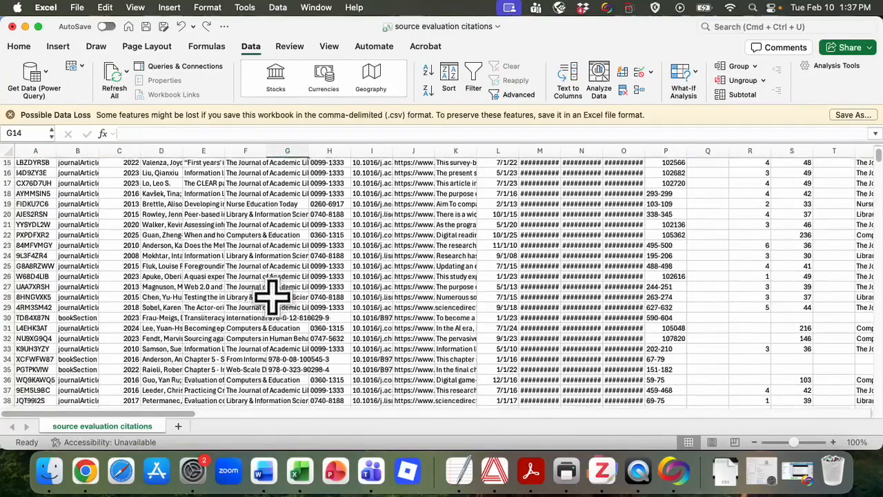
scroll(272, 297, up, 3)
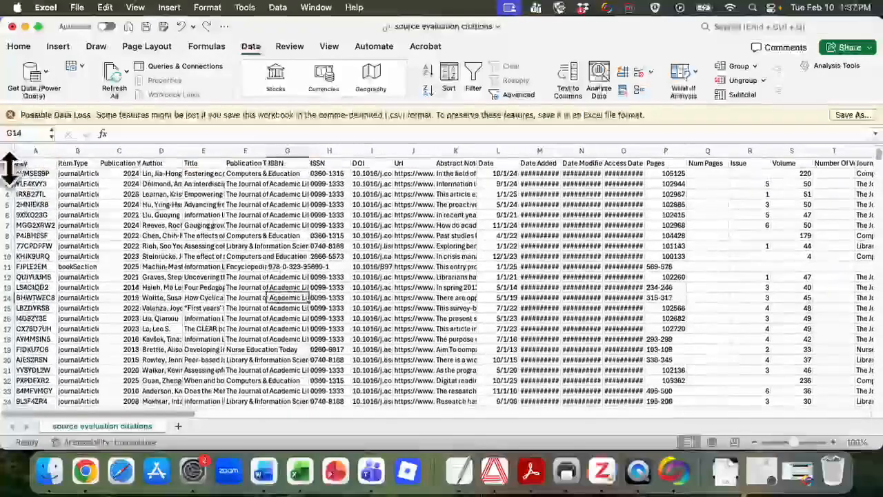
- Insert a blank row directly below the header row and turn on filters for it
click(10, 176)
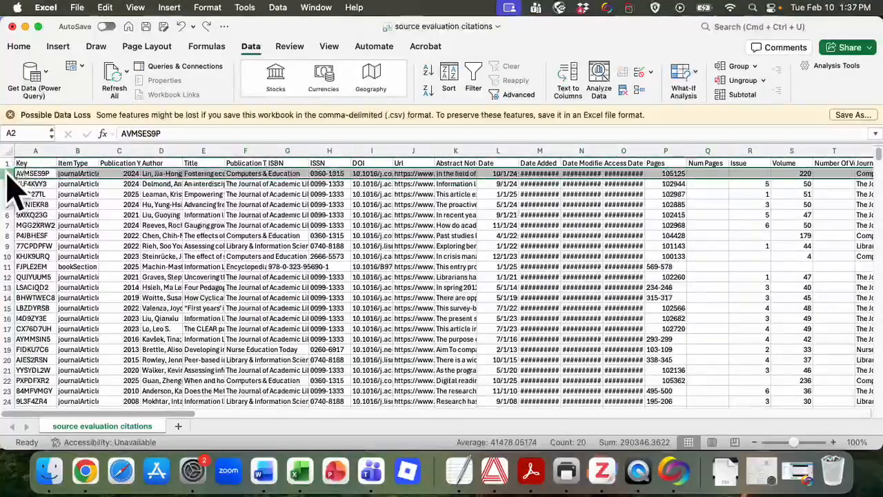
click(35, 247)
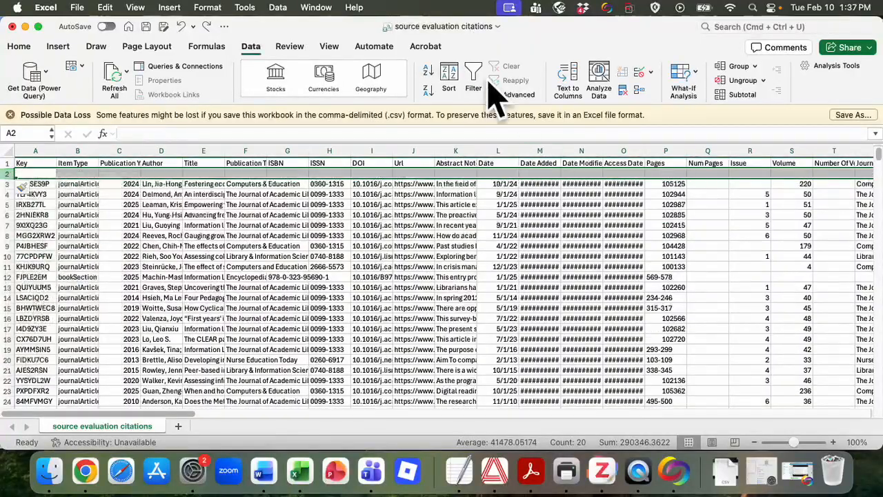
click(474, 79)
- Sort the citation rows by Title in ascending order
click(220, 173)
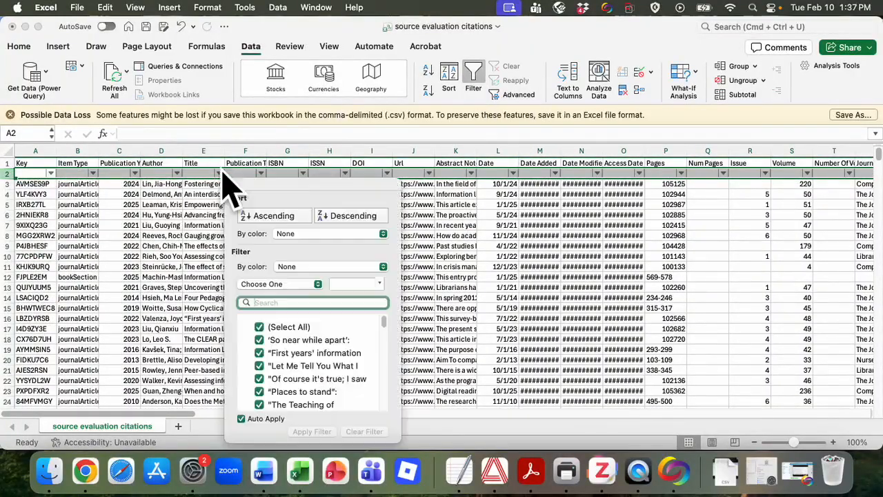
click(271, 216)
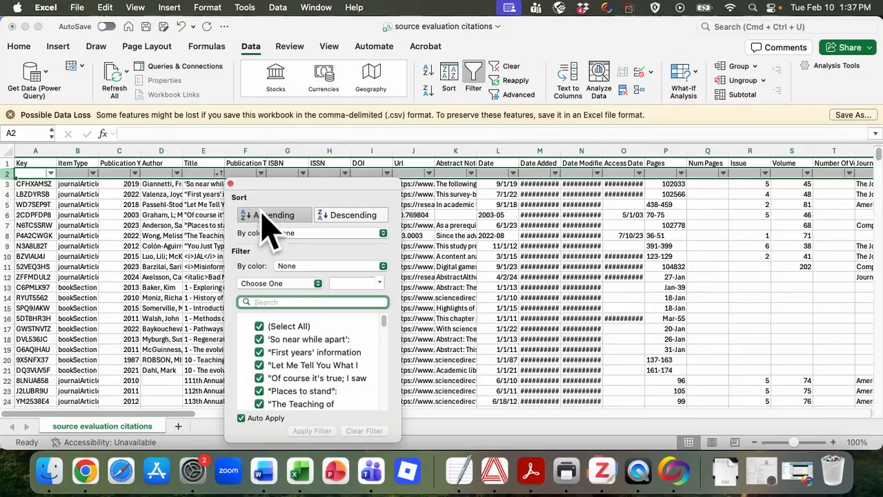
key(Escape)
- Scan the sorted titles for remaining duplicates, examining the entries that begin with "A collaborative"
scroll(252, 290, down, 15)
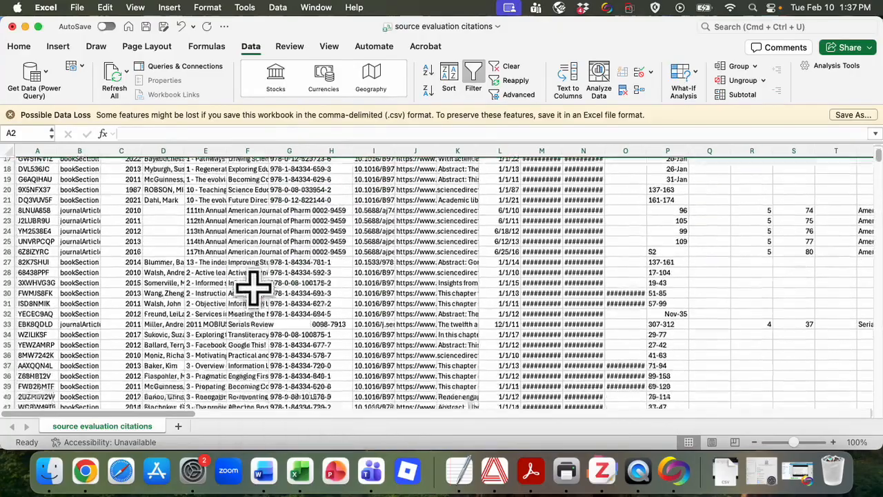
scroll(252, 290, down, 10)
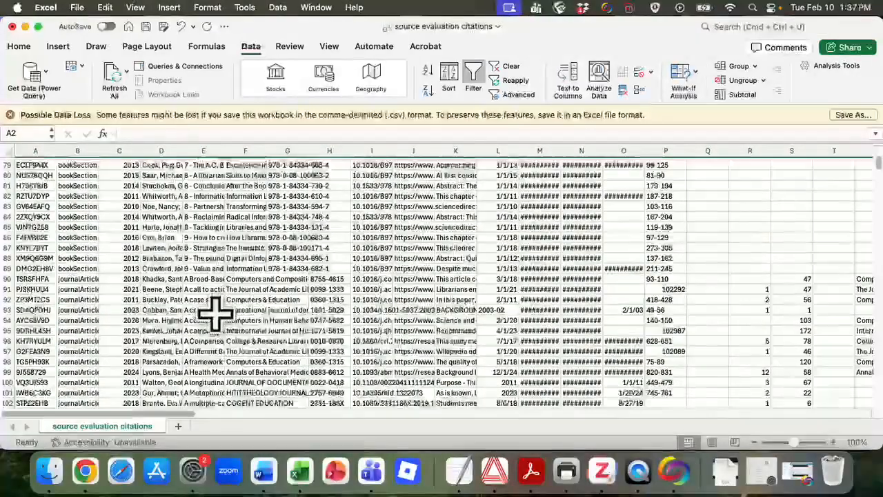
click(216, 320)
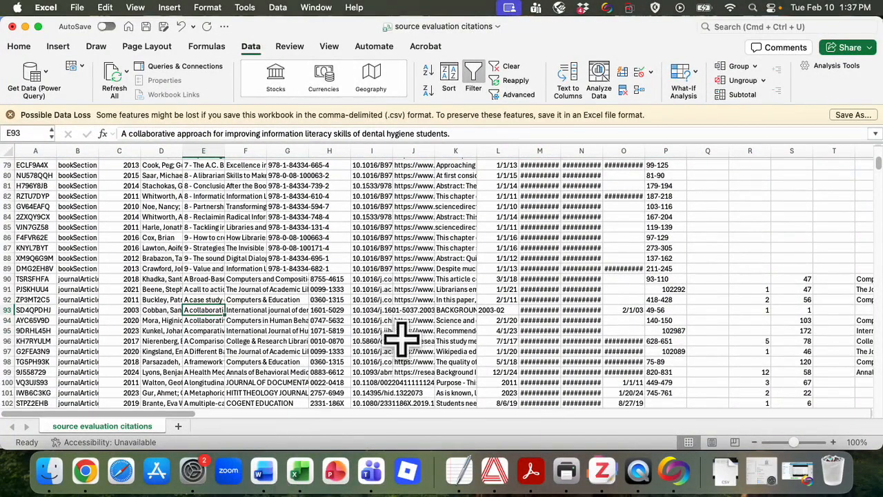
scroll(421, 347, down, 15)
scroll(421, 347, down, 20)
scroll(421, 347, down, 18)
scroll(421, 347, up, 20)
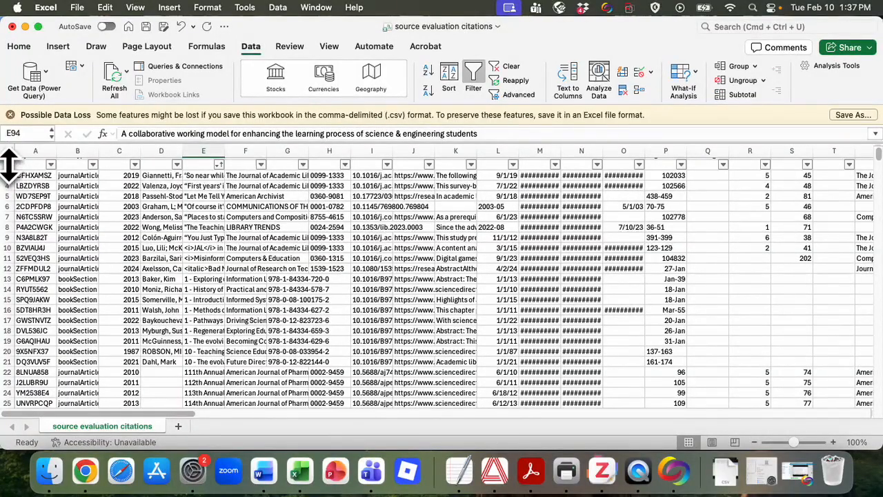
- Delete the blank filter row beneath the headers and save the source evaluation citations file
click(7, 166)
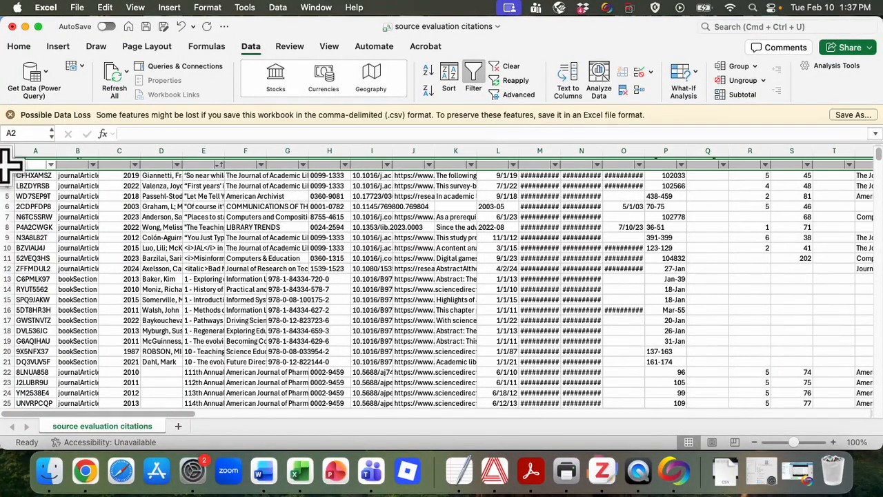
right_click(14, 180)
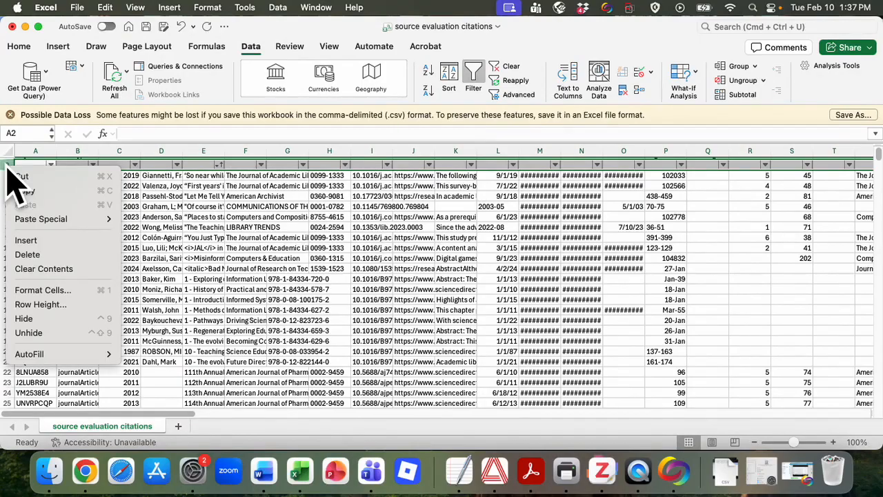
click(40, 254)
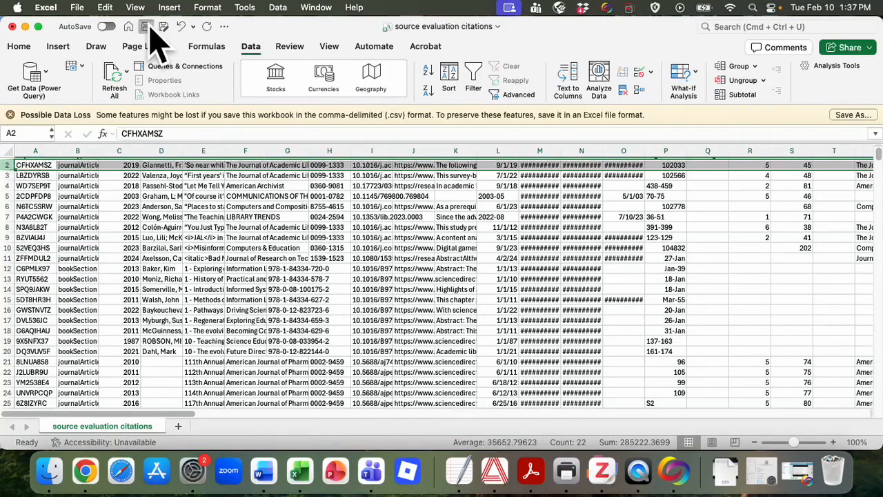
click(147, 28)
click(231, 256)
scroll(230, 256, up, 1)
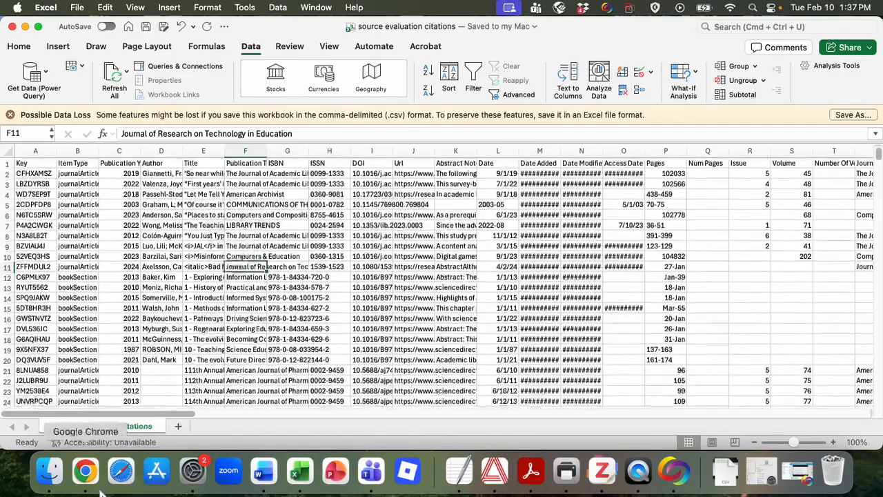
click(50, 471)
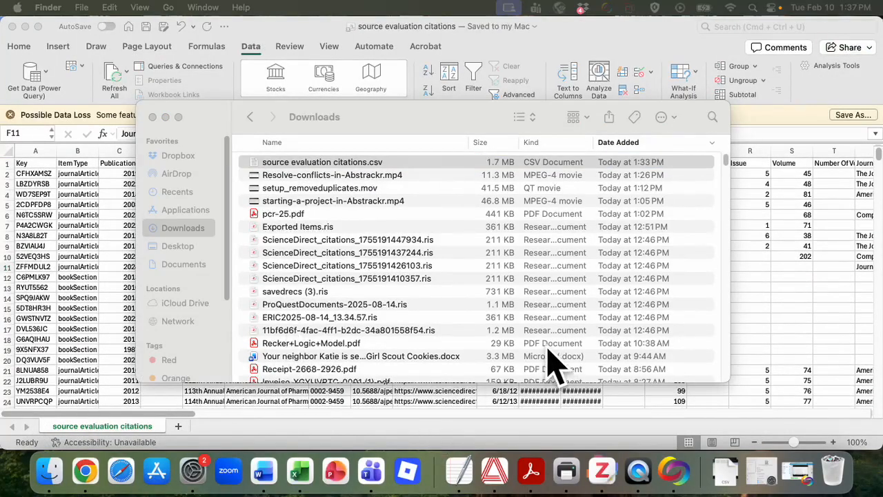
click(14, 298)
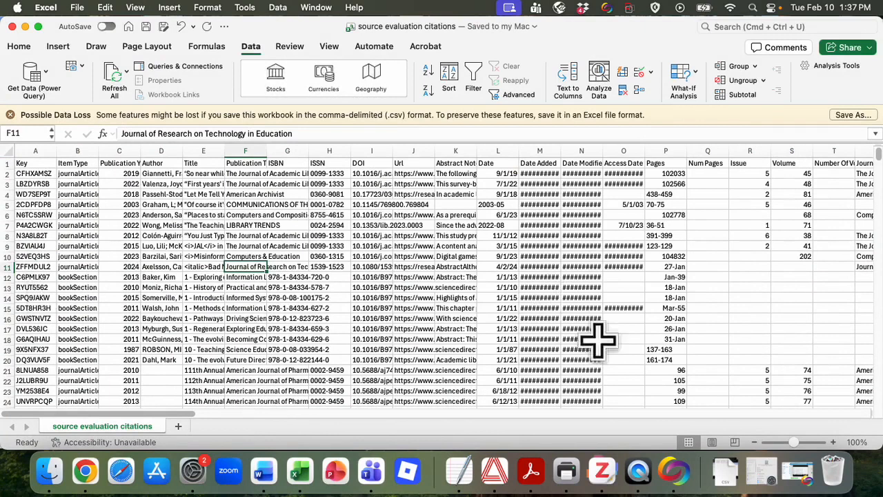
click(602, 471)
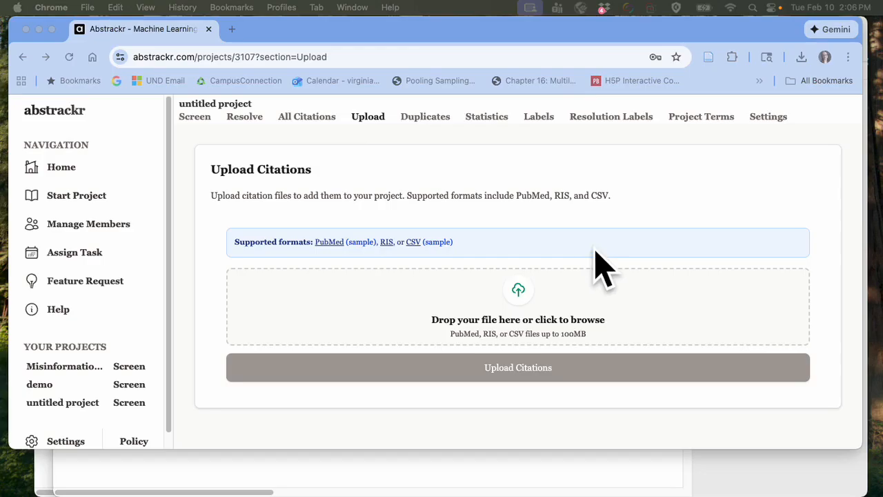
- Switch to Abstrackr, view the CSV format reference linked on the upload page, and download and open the sample CSV
click(414, 243)
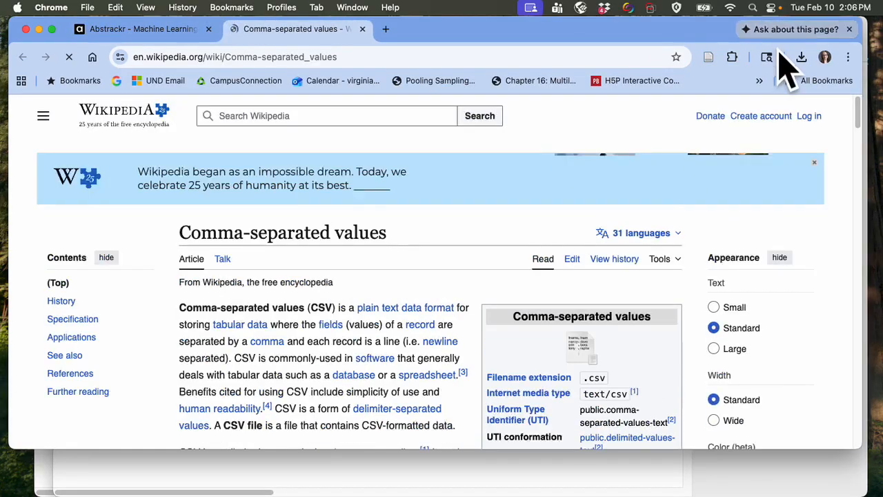
click(161, 29)
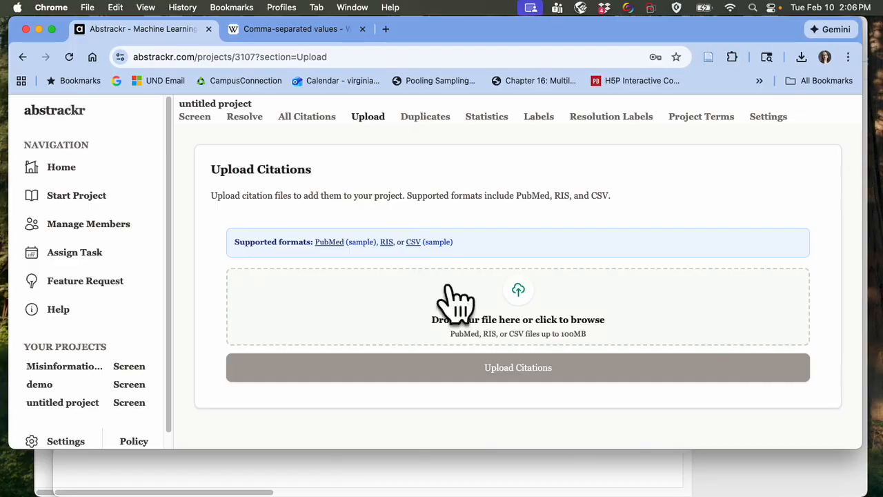
click(440, 243)
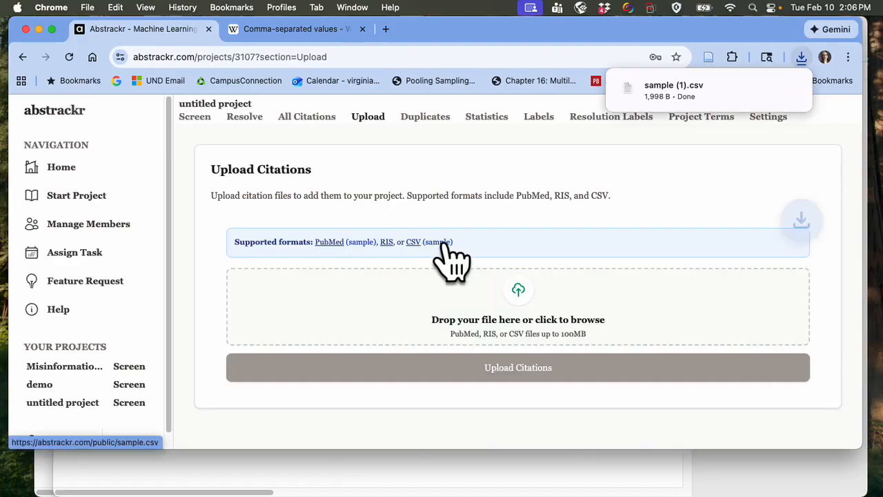
click(681, 90)
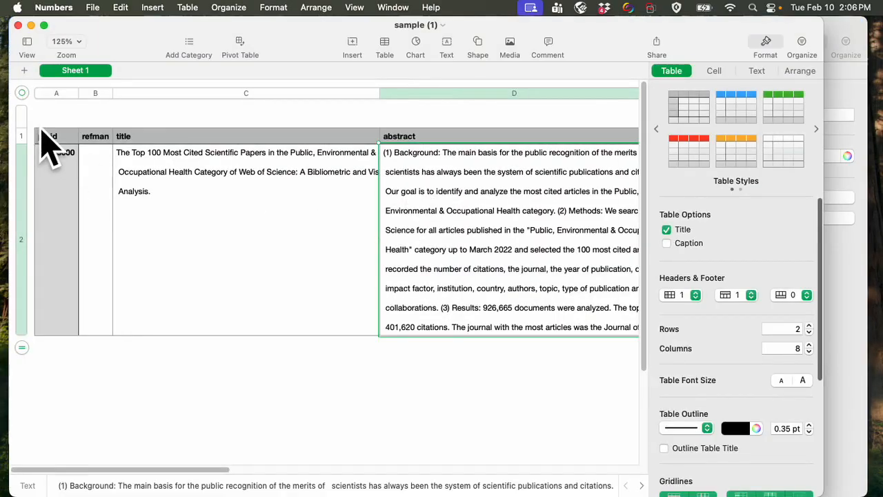
- Following the sample file's header names, rename the Key header in the source evaluation citations workbook to pmid
click(48, 138)
key(Right)
key(Right)
key(Right)
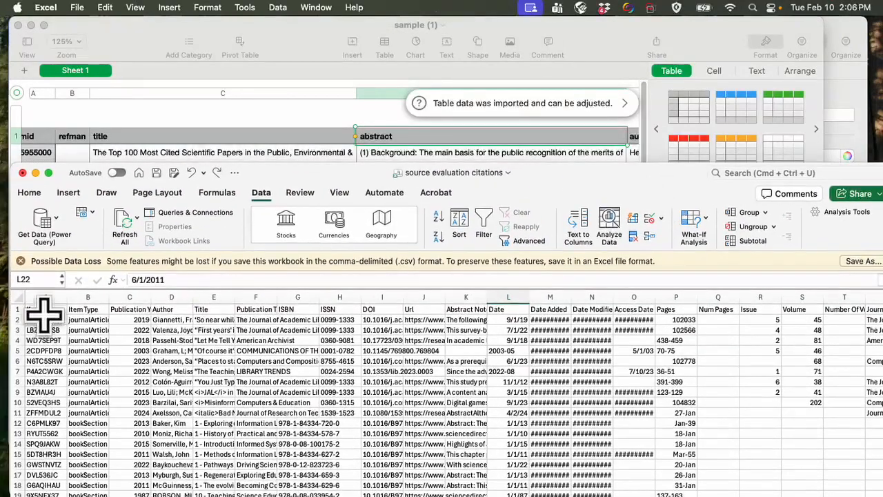
click(48, 307)
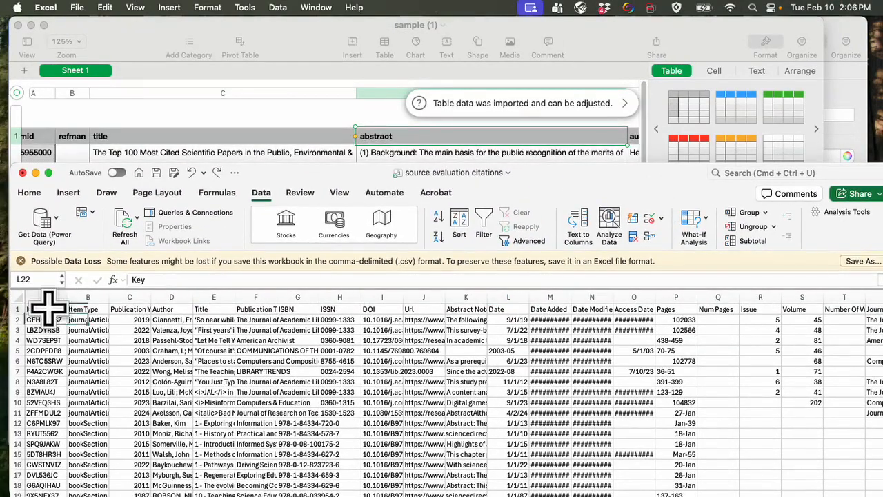
text(pm)
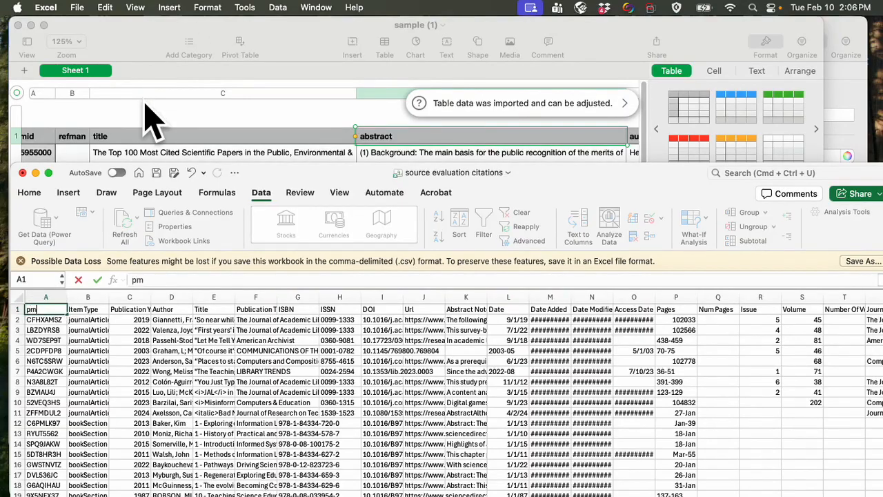
key(Tab)
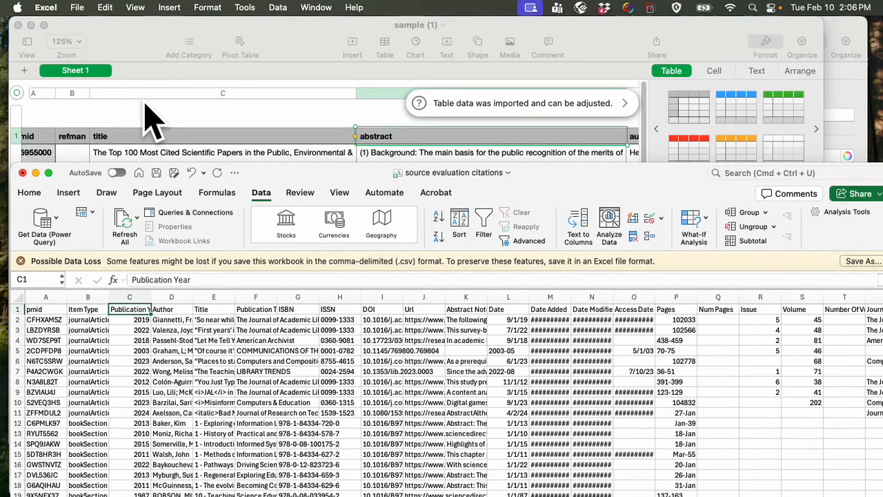
- Copy the publication_date header from the sample file over the Publication Year header in the citations workbook
click(342, 120)
scroll(356, 142, right, 10)
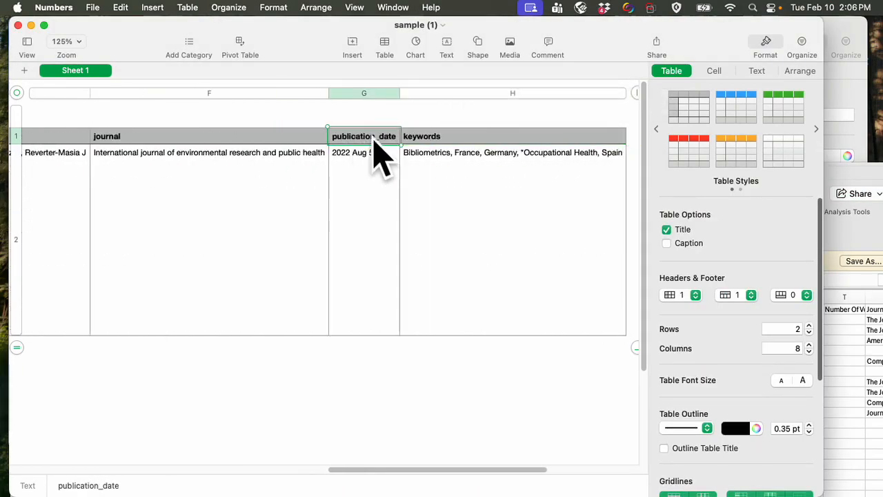
click(882, 242)
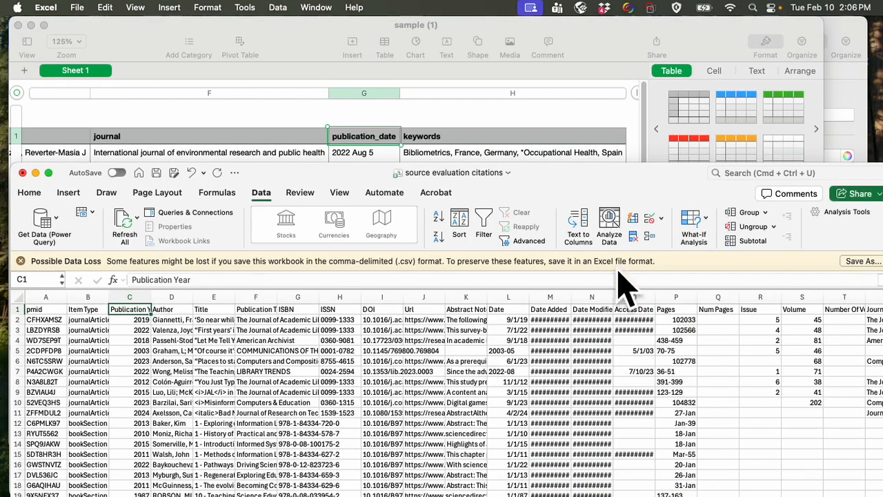
text(publication_date)
key(Tab)
- Rename the Author, Title and Publication Title headers to author, title and journal
text(author)
key(Tab)
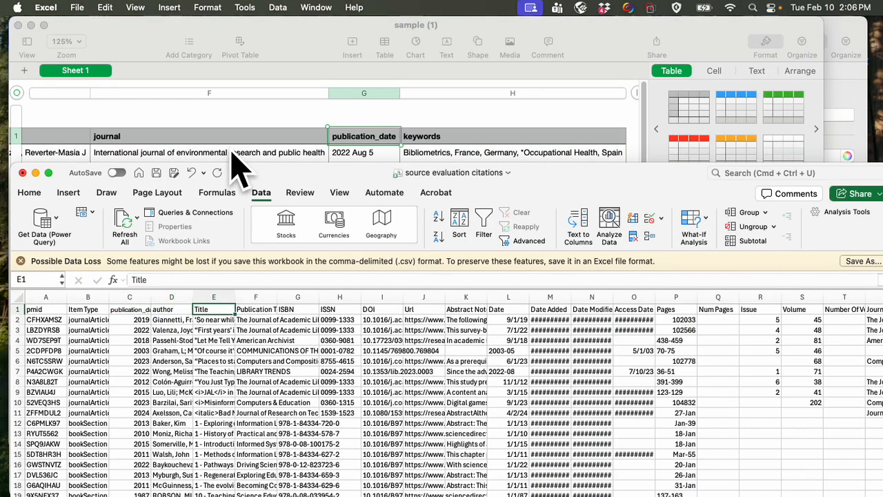
key(Tab)
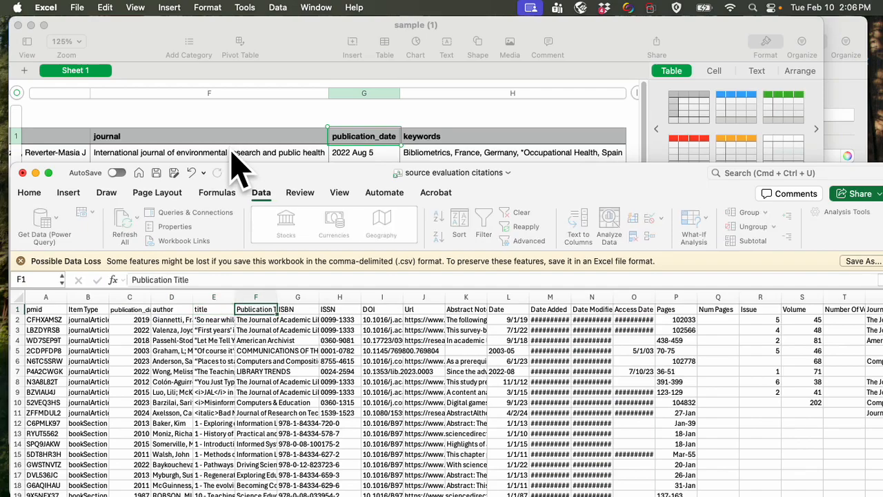
text(journal)
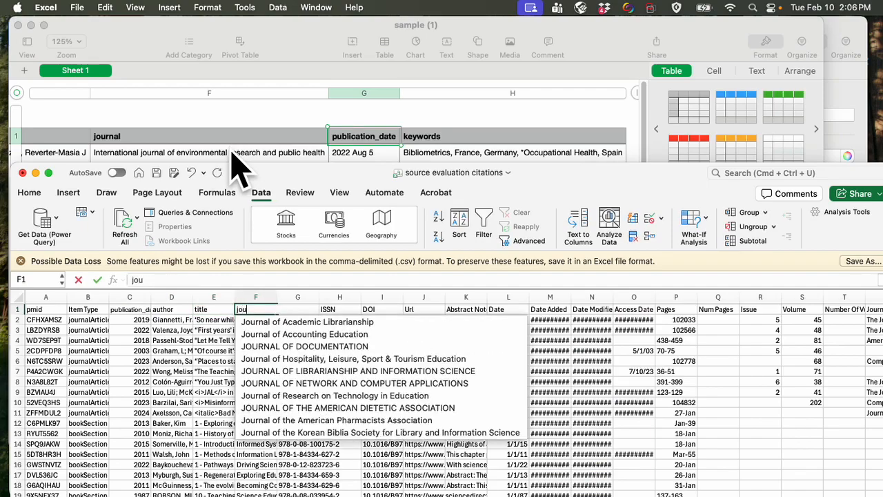
key(Tab)
key(Tab)
key(Tab)
key(Tab)
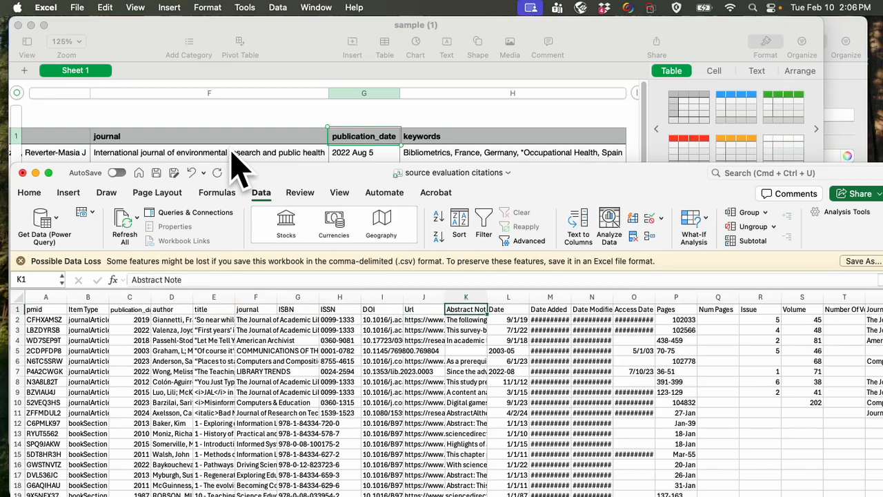
- Rename the Abstract Note header in the citations workbook to abstract
text(ab)
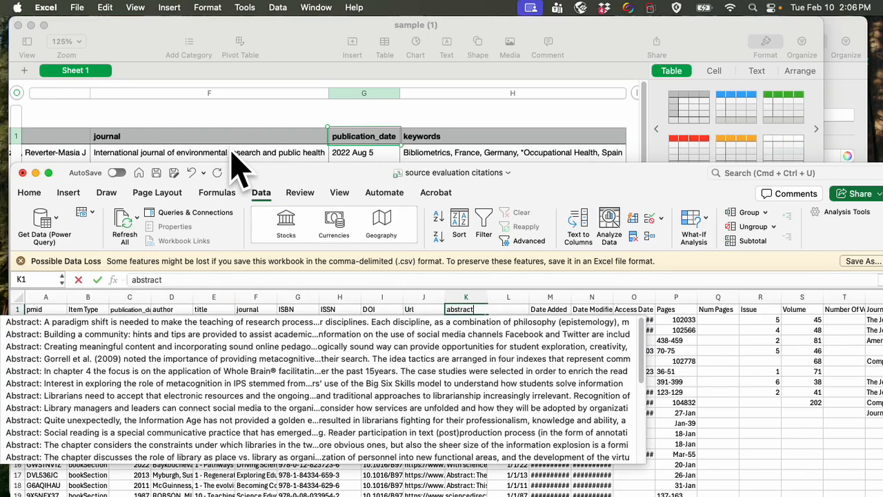
key(Return)
- Go back along the sample file's header row to the refman column to check the expected header names
click(305, 145)
key(Tab)
key(shift+Tab)
key(shift+Tab)
key(shift+Tab)
key(shift+Tab)
key(shift+Tab)
key(shift+Tab)
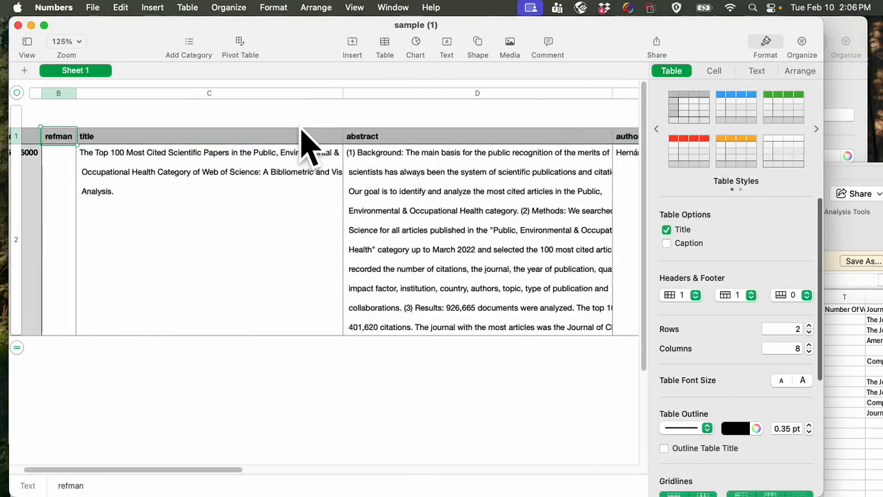
- Review the remaining headers in the citations workbook out to Book Author, return to the pmid header and save the file
click(873, 238)
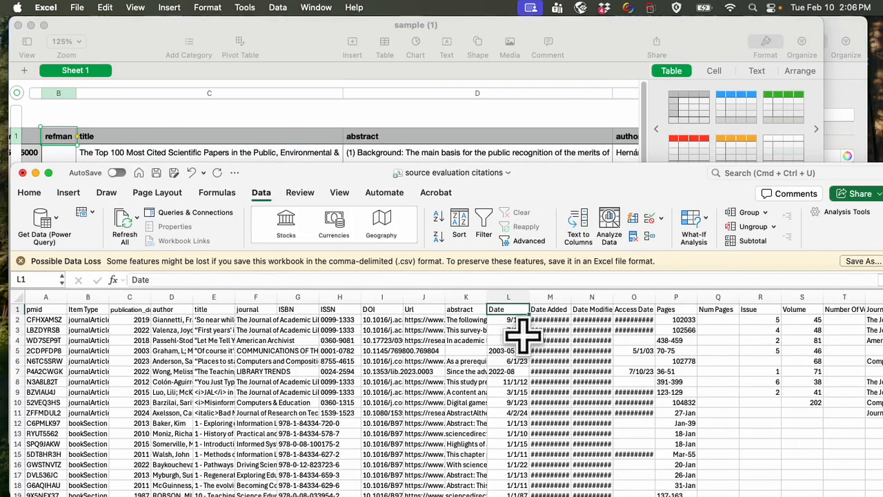
key(Tab)
key(Tab)
key(Tab)
key(Tab)
key(Tab)
key(Tab)
key(Tab)
key(Tab)
key(Tab)
key(Tab)
key(Tab)
key(Tab)
key(Tab)
key(Tab)
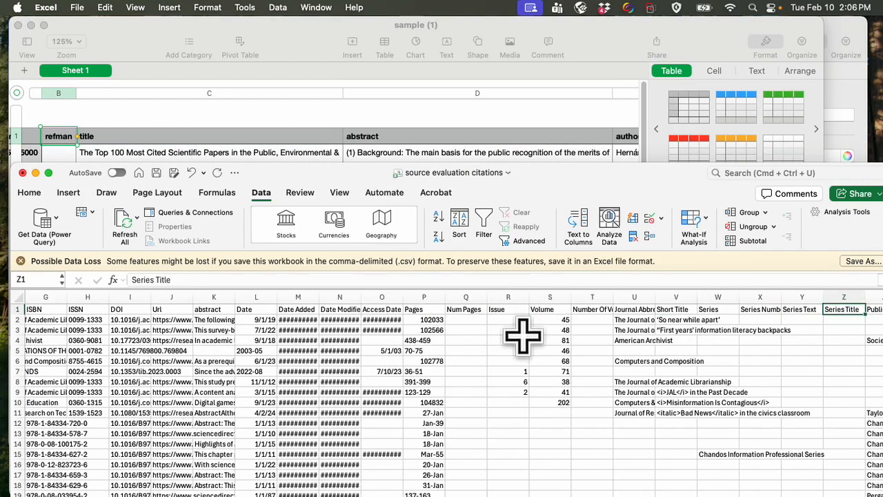
key(Tab)
key(Tab)
key(Tab)
key(Tab)
key(Tab)
key(Tab)
key(Tab)
key(Tab)
key(Tab)
key(Tab)
key(Tab)
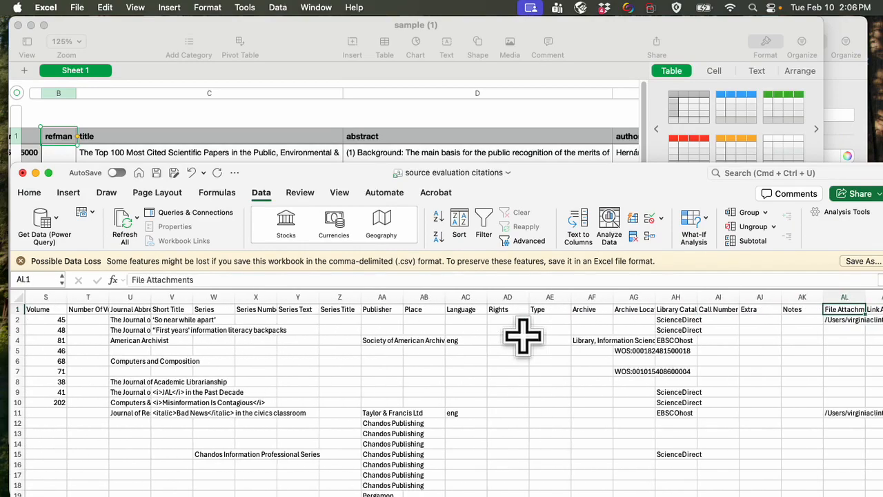
key(Tab)
key(Tab)
key(Tab)
key(Tab)
key(Tab)
key(Tab)
key(Tab)
key(Tab)
key(Tab)
key(Tab)
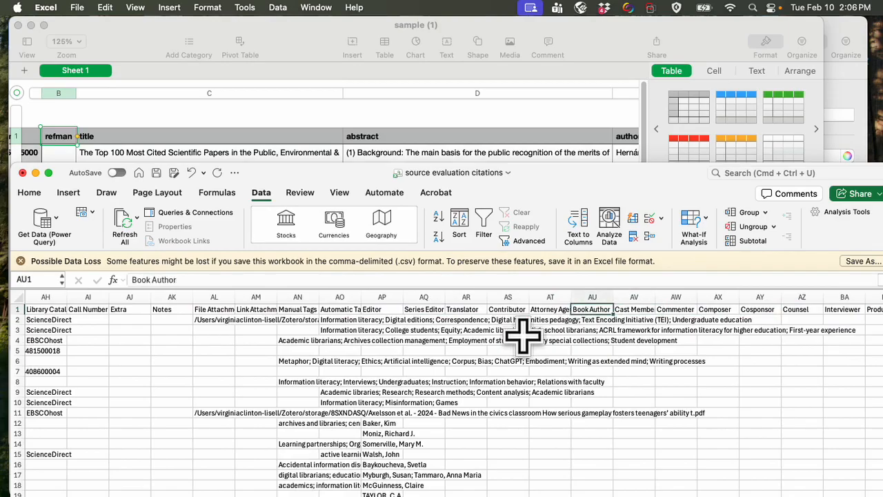
key(shift+Tab)
key(shift+Tab)
key(shift+Tab)
key(shift+Tab)
key(shift+Tab)
key(shift+Tab)
key(shift+Tab)
key(shift+Tab)
key(shift+Tab)
key(shift+Tab)
key(shift+Tab)
key(shift+Tab)
key(shift+Tab)
key(shift+Tab)
key(shift+Tab)
key(shift+Tab)
key(shift+Tab)
key(shift+Tab)
key(shift+Tab)
key(shift+Tab)
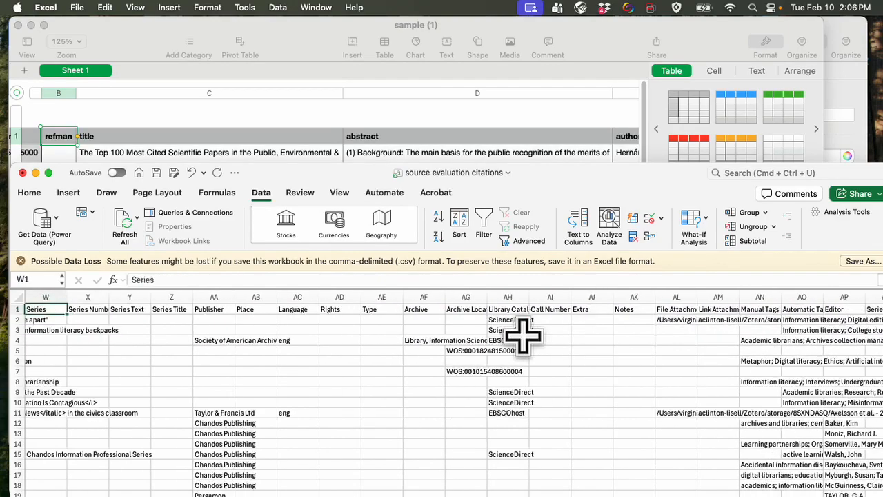
key(shift+Tab)
key(shift+Tab)
key(shift+Tab)
key(shift+Tab)
key(shift+Tab)
key(shift+Tab)
key(shift+Tab)
key(shift+Tab)
key(shift+Tab)
key(shift+Tab)
key(shift+Tab)
key(shift+Tab)
key(shift+Tab)
key(shift+Tab)
key(shift+Tab)
key(shift+Tab)
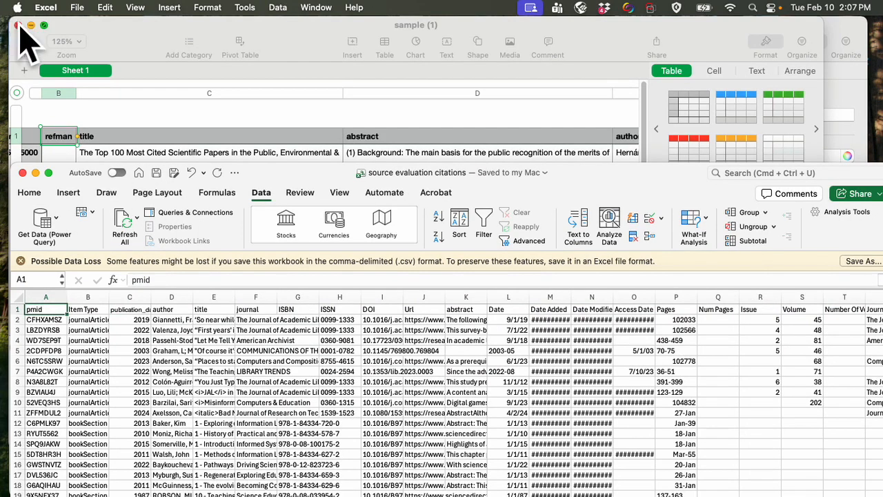
- Close the sample file and import the citations from source evaluation citations.csv into the untitled Abstrackr project
click(17, 25)
click(61, 25)
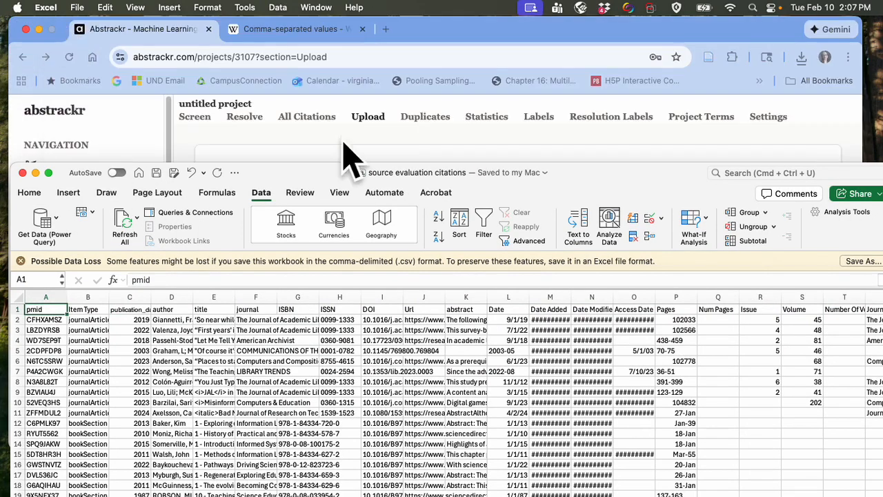
click(409, 138)
click(530, 316)
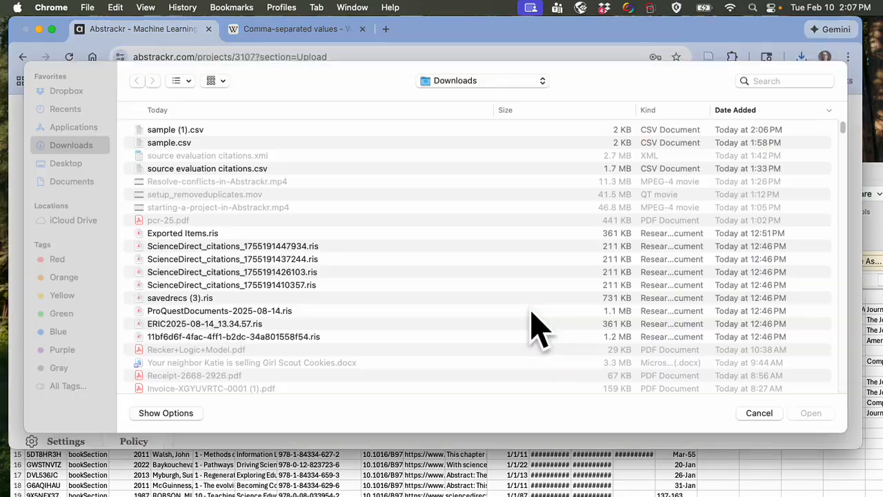
double_click(225, 178)
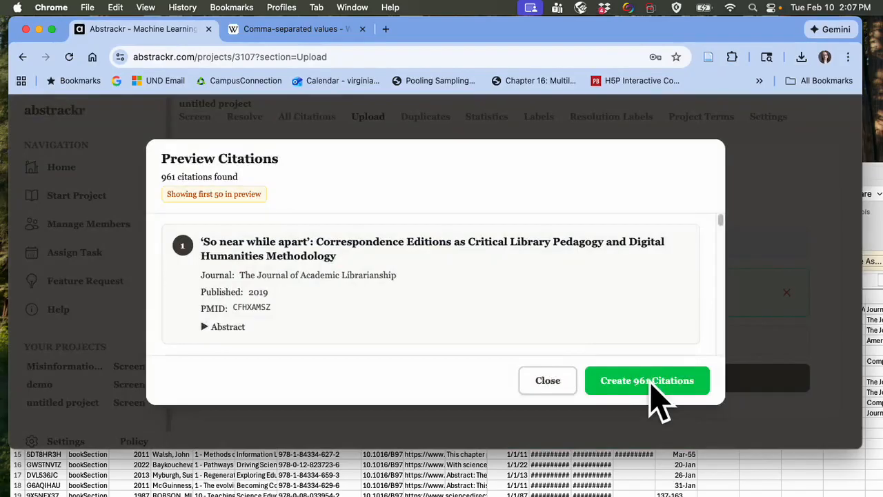
click(651, 387)
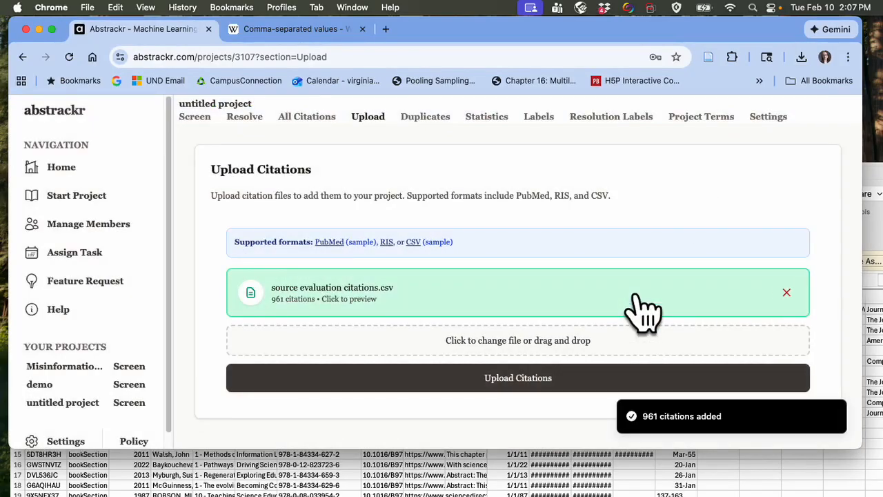
- Open the untitled project's Screen section and reload its page
click(193, 117)
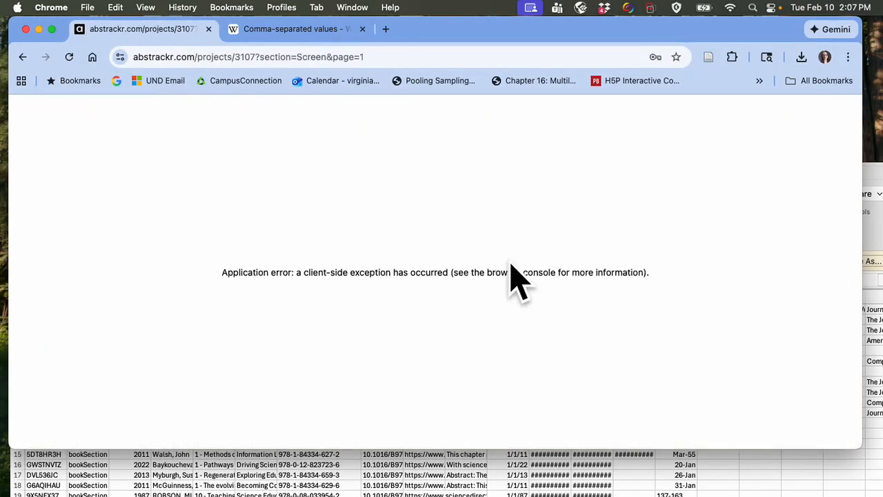
click(406, 61)
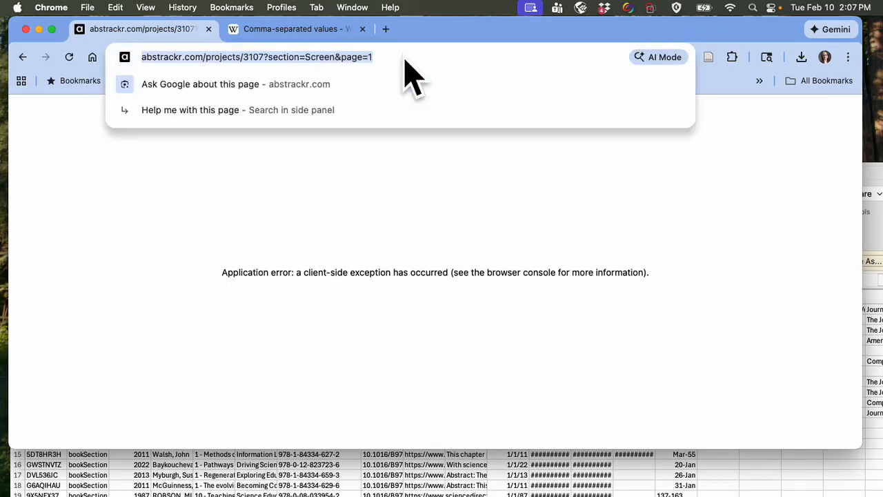
key(Return)
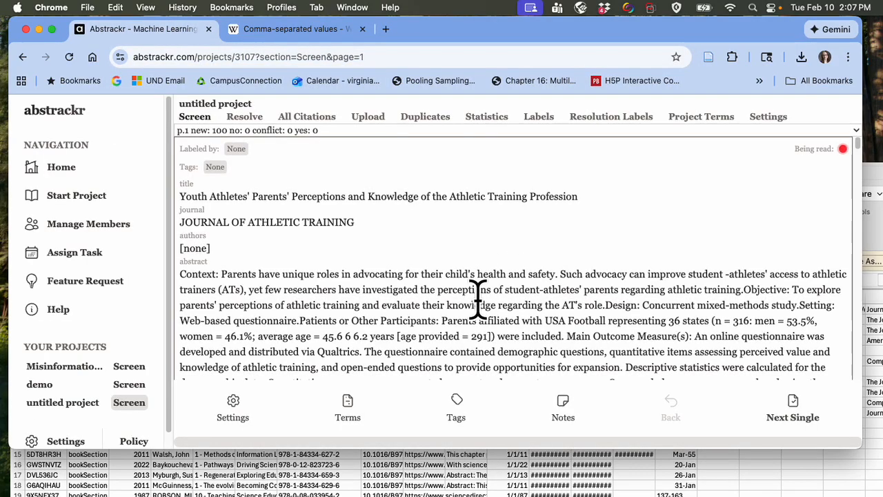
- Examine the first imported citation on the screening page, including its abstract, keywords, id and the labelling choices beneath it
scroll(478, 299, down, 5)
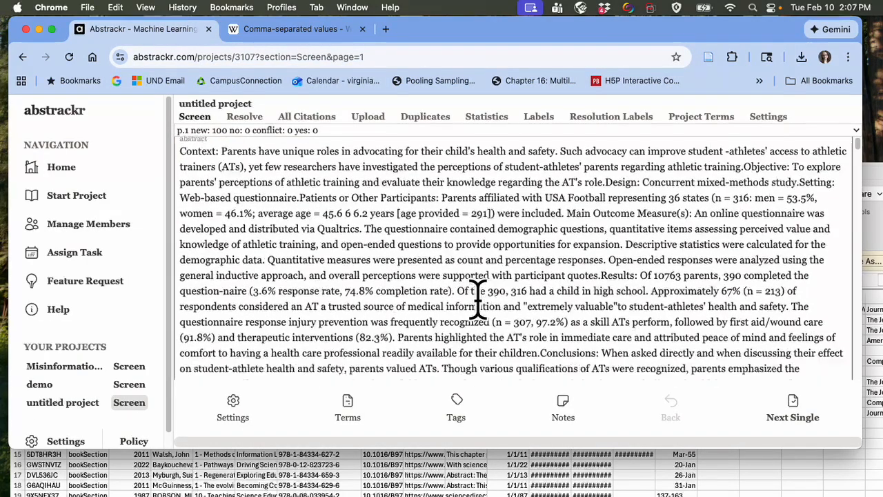
scroll(478, 298, up, 5)
scroll(478, 298, down, 6)
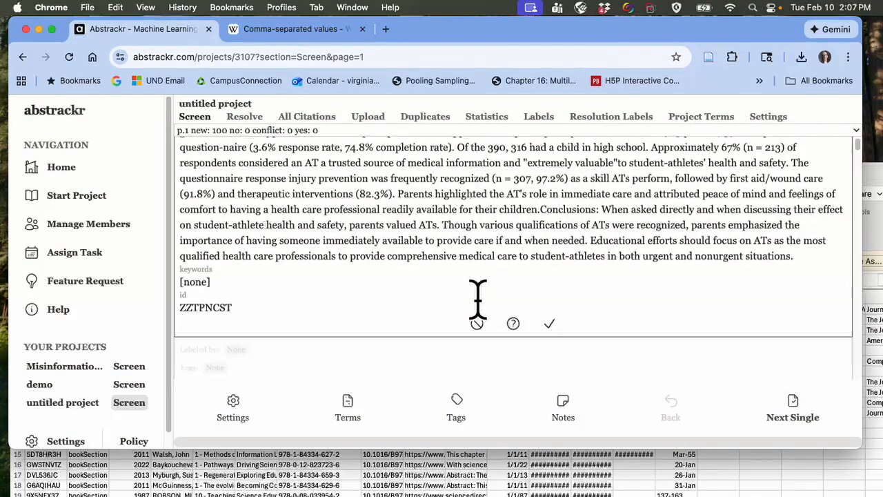
scroll(448, 316, down, 2)
scroll(479, 297, up, 3)
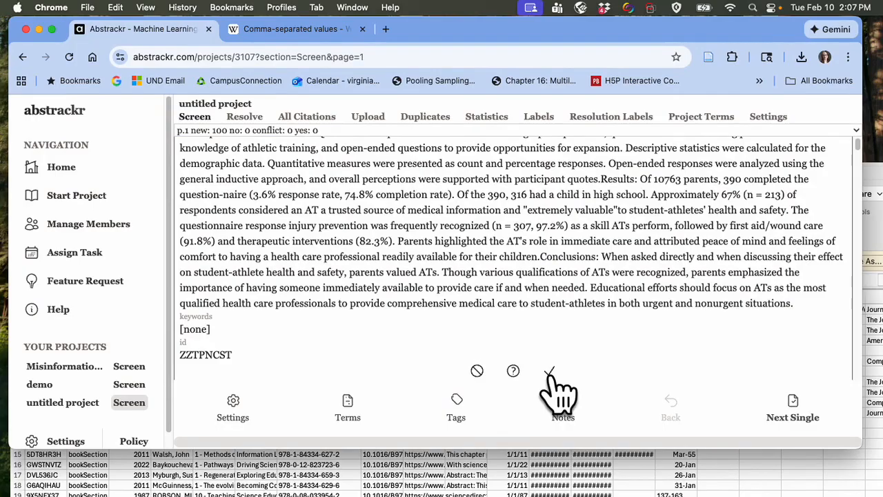
scroll(562, 337, down, 3)
scroll(562, 336, up, 3)
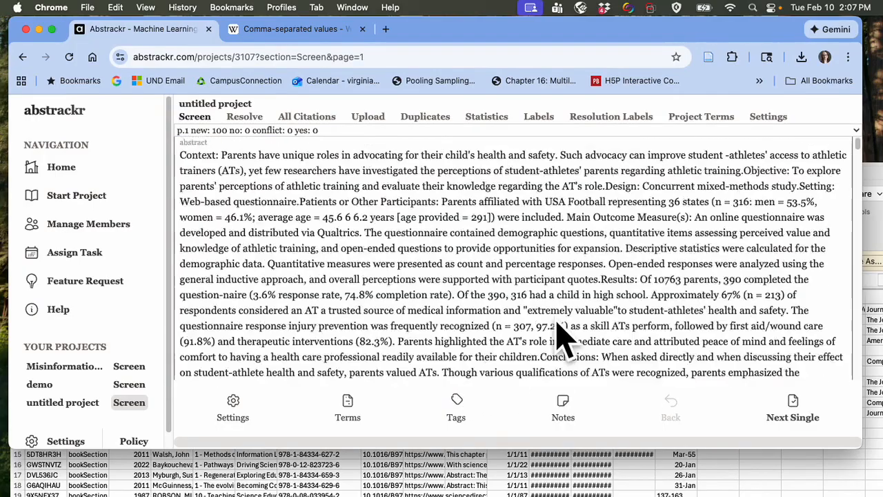